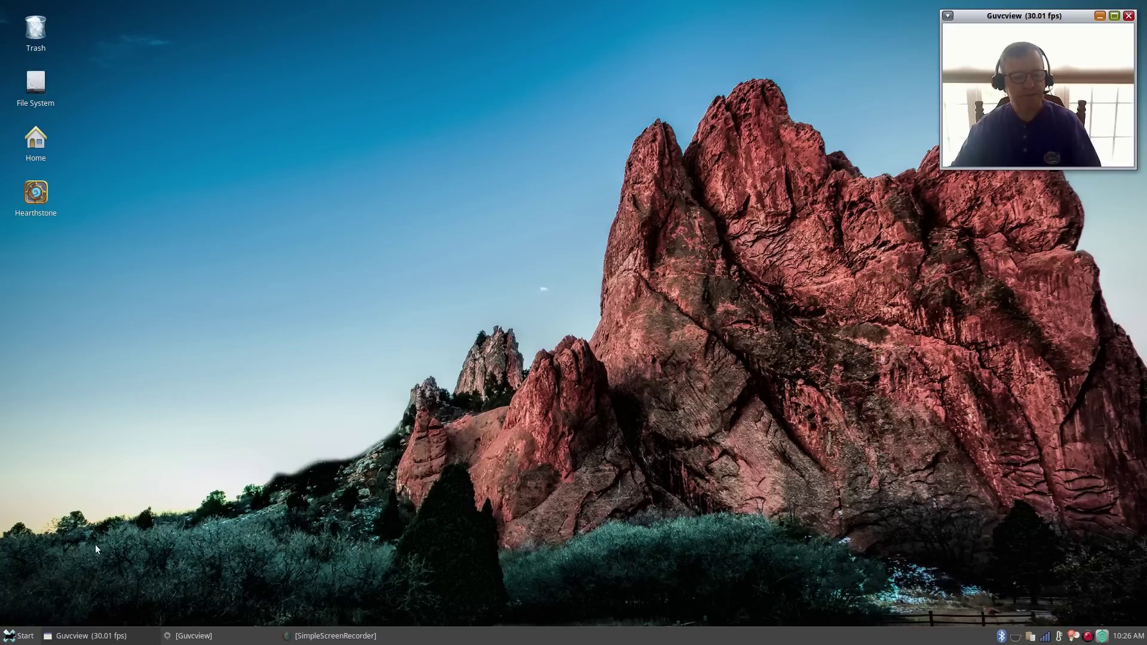
Open Xfce Panel Switch from the Settings Manager and move its window to the right
left_click(19, 636)
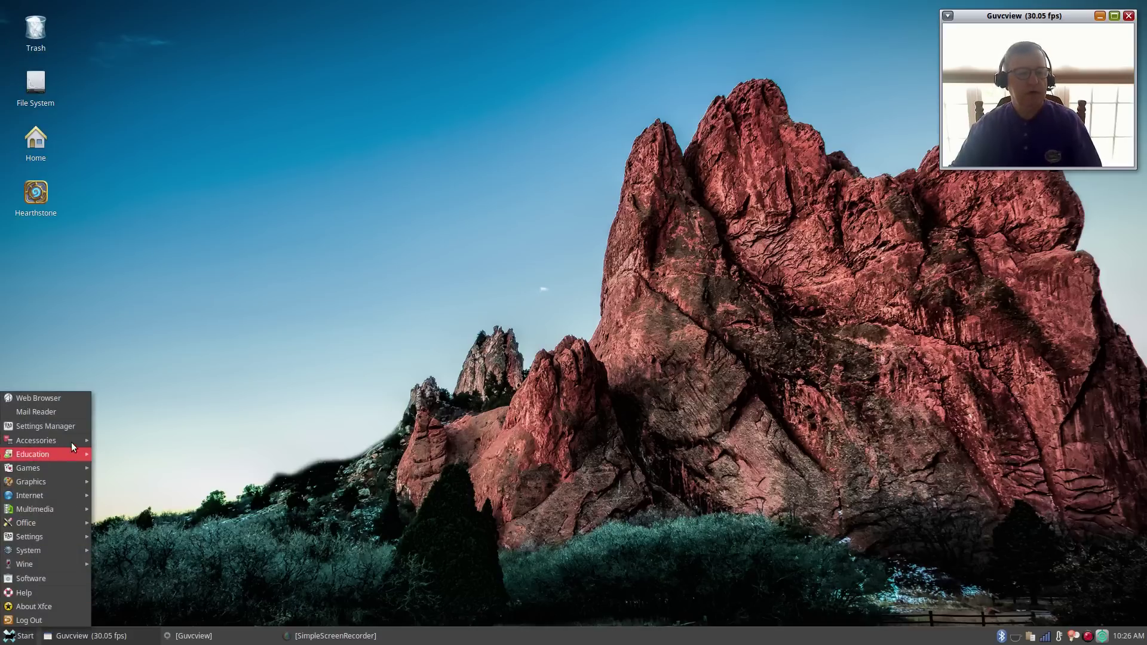
left_click(67, 425)
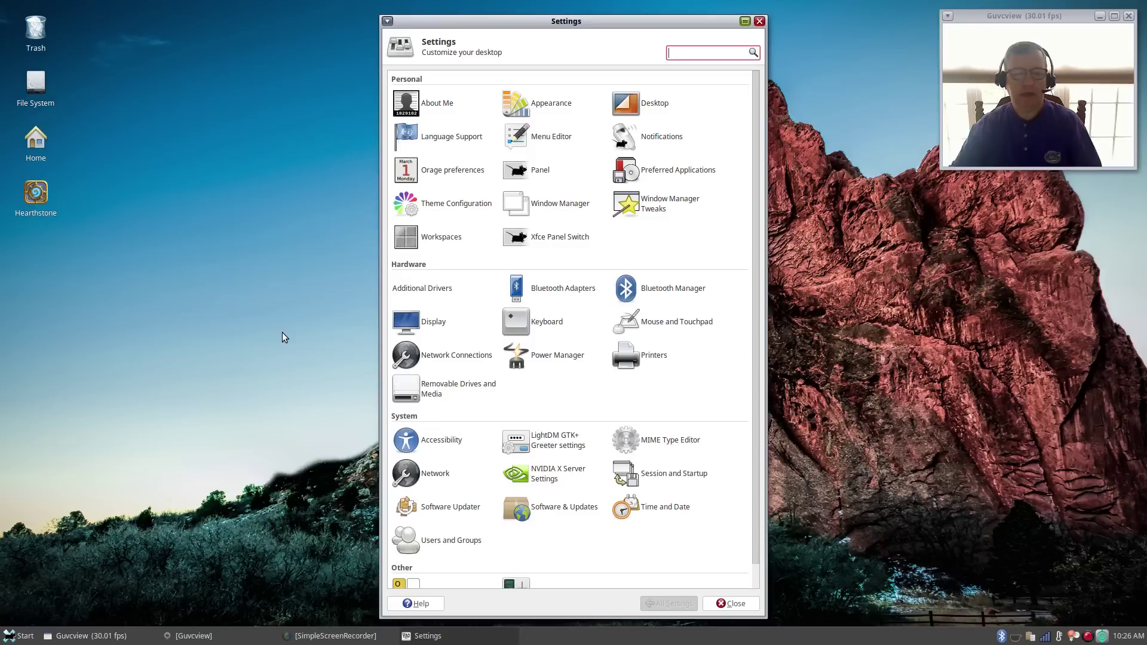
left_click(556, 239)
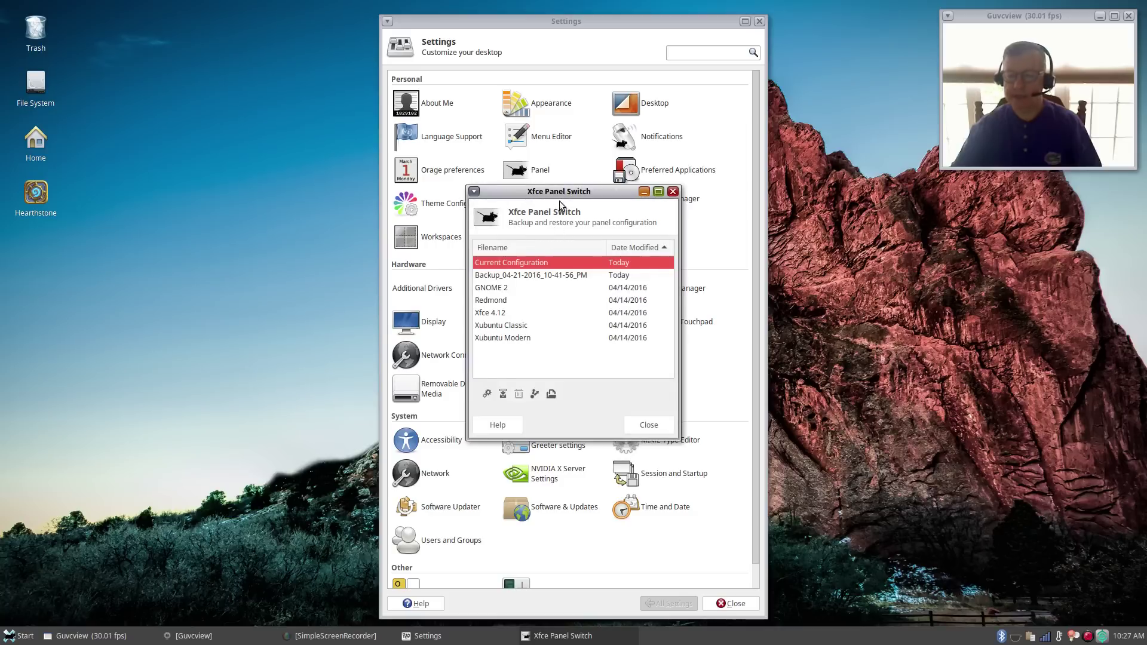
left_click_drag(566, 189, 828, 204)
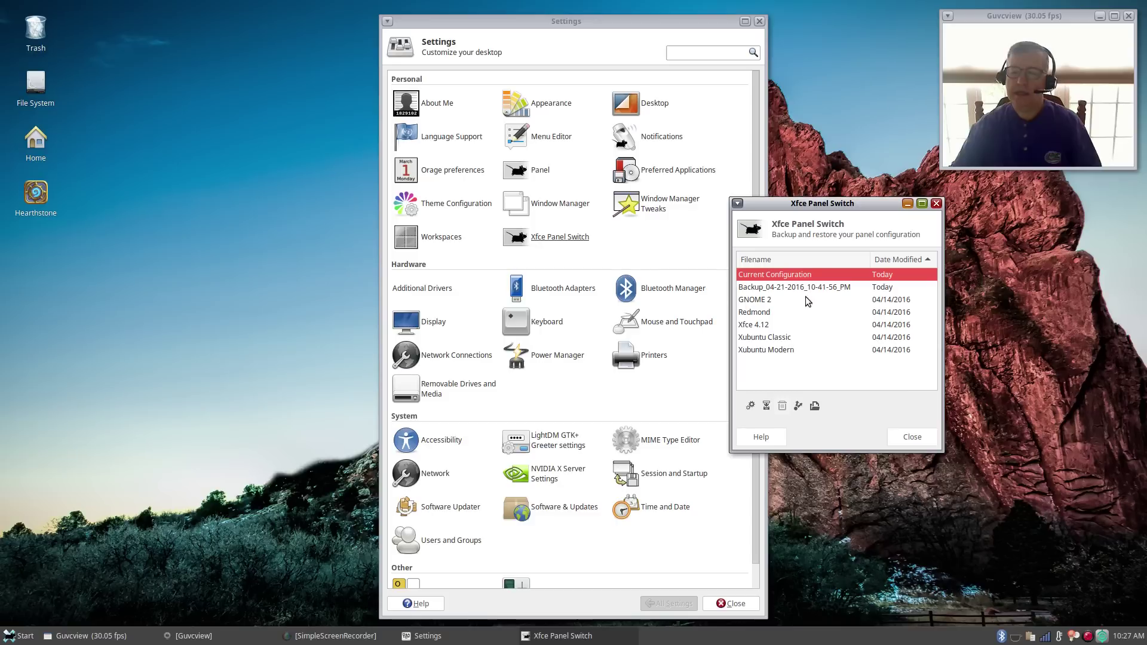
Select the Backup_04-21-2016_10-41-56_PM layout and restore it, putting the panel at the top
left_click(764, 314)
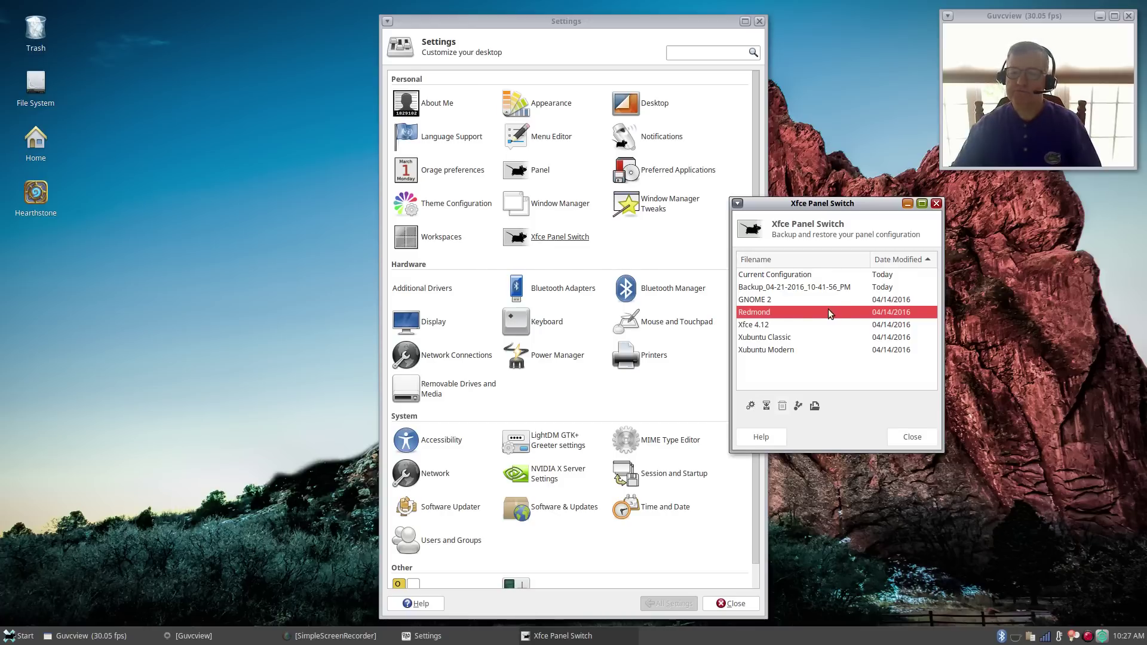
left_click(767, 288)
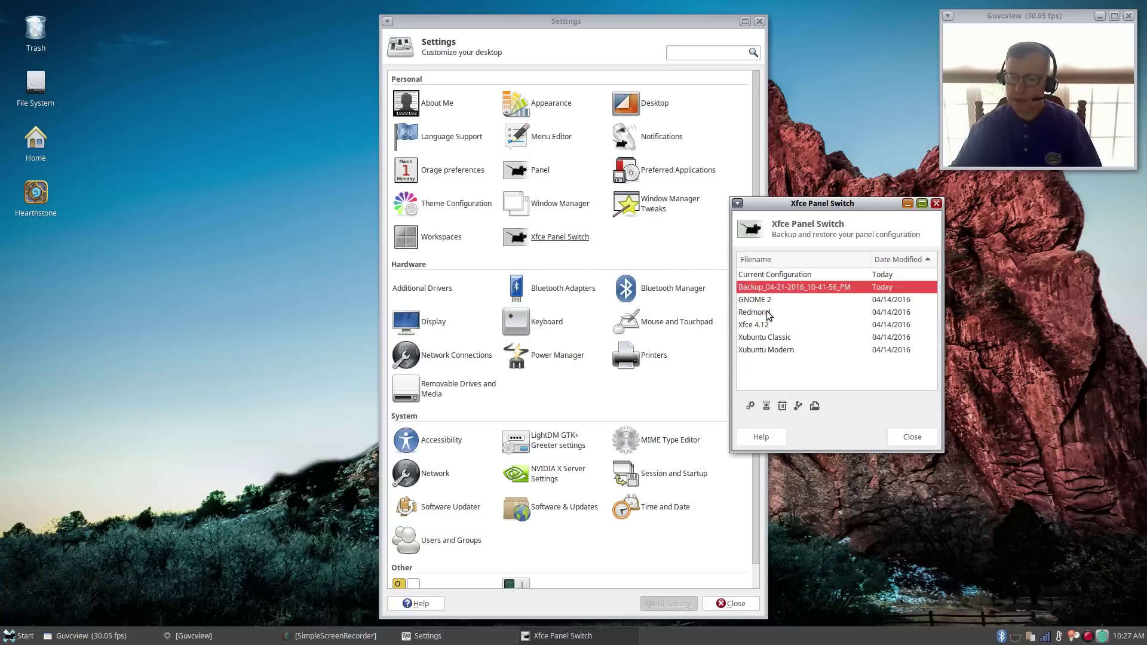
left_click(751, 404)
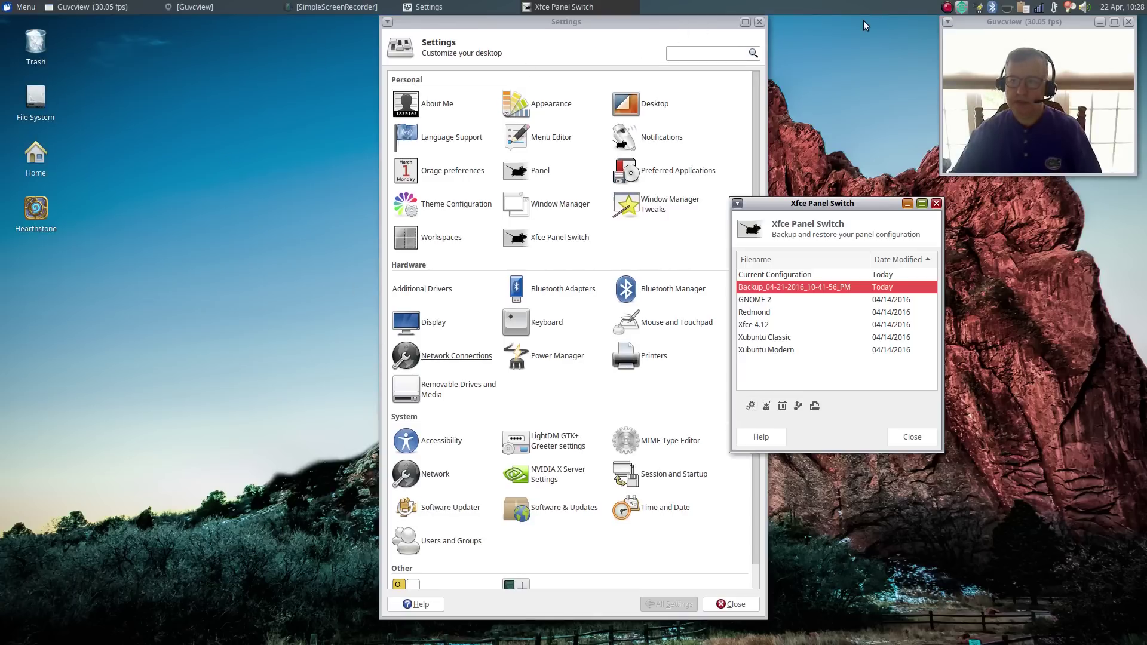
left_click(16, 7)
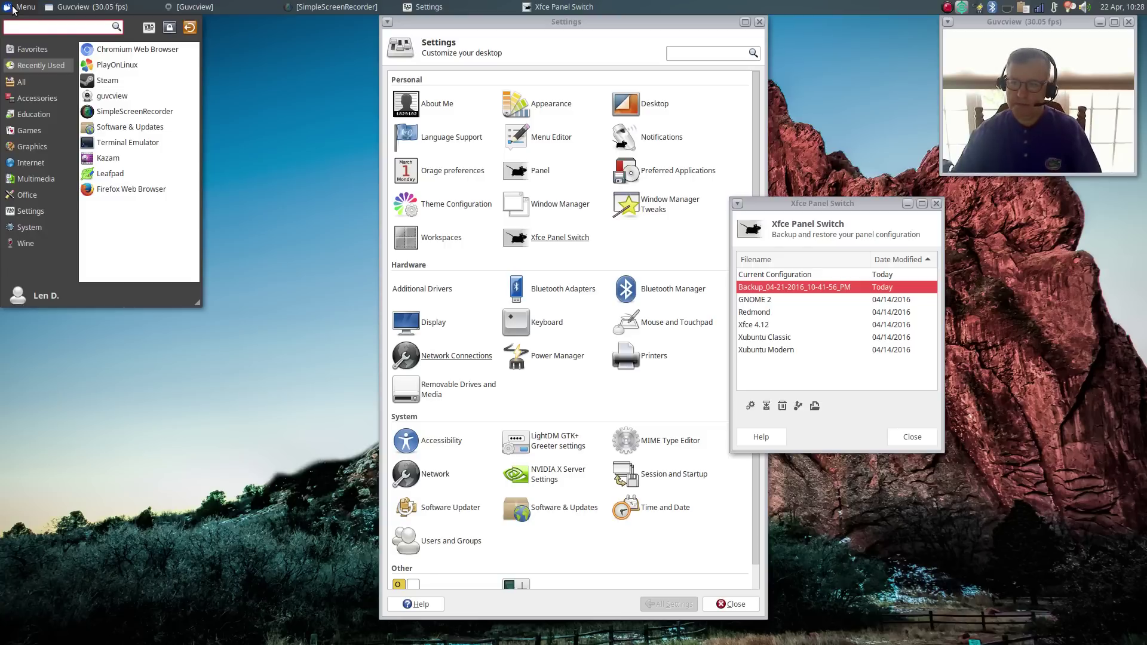
key("Escape")
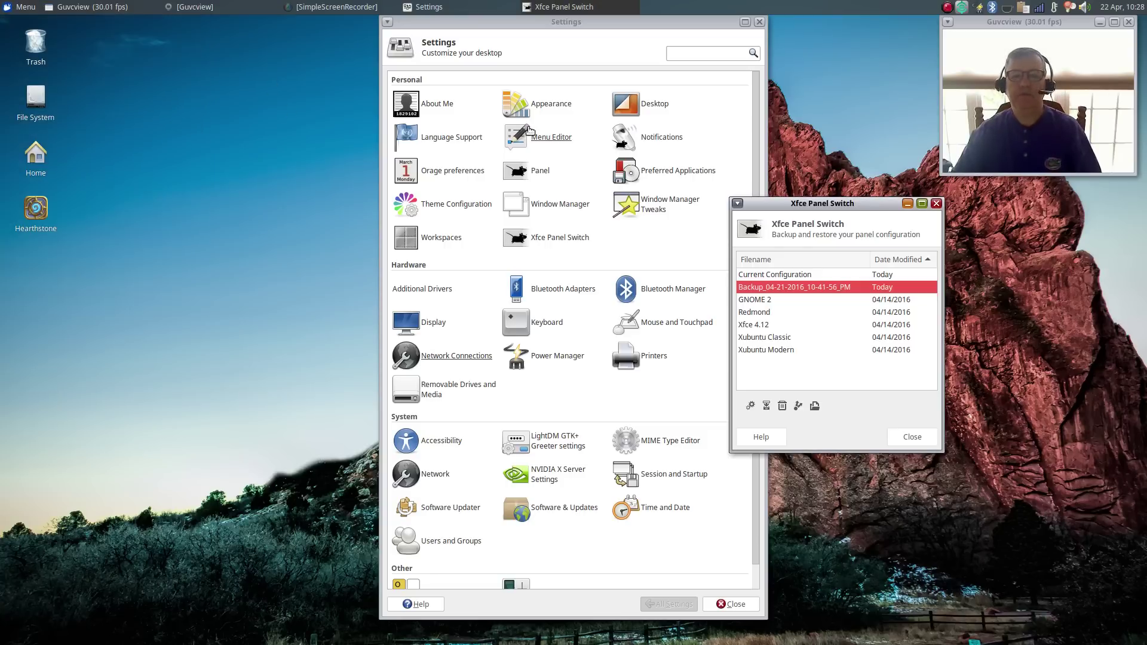
left_click(545, 108)
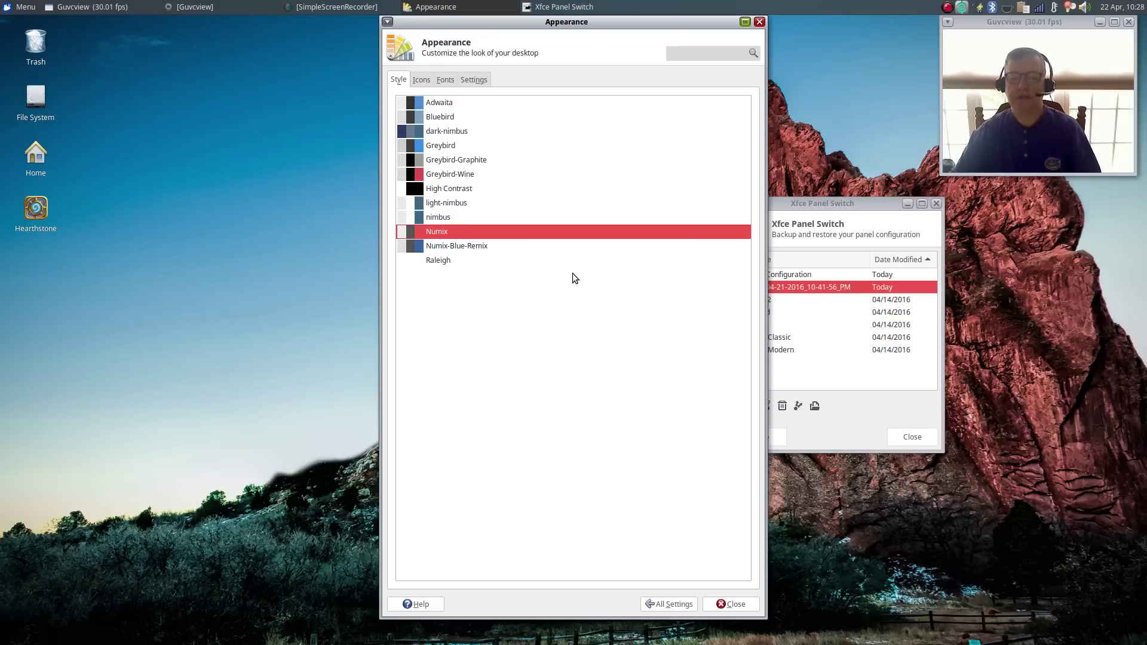
left_click(670, 604)
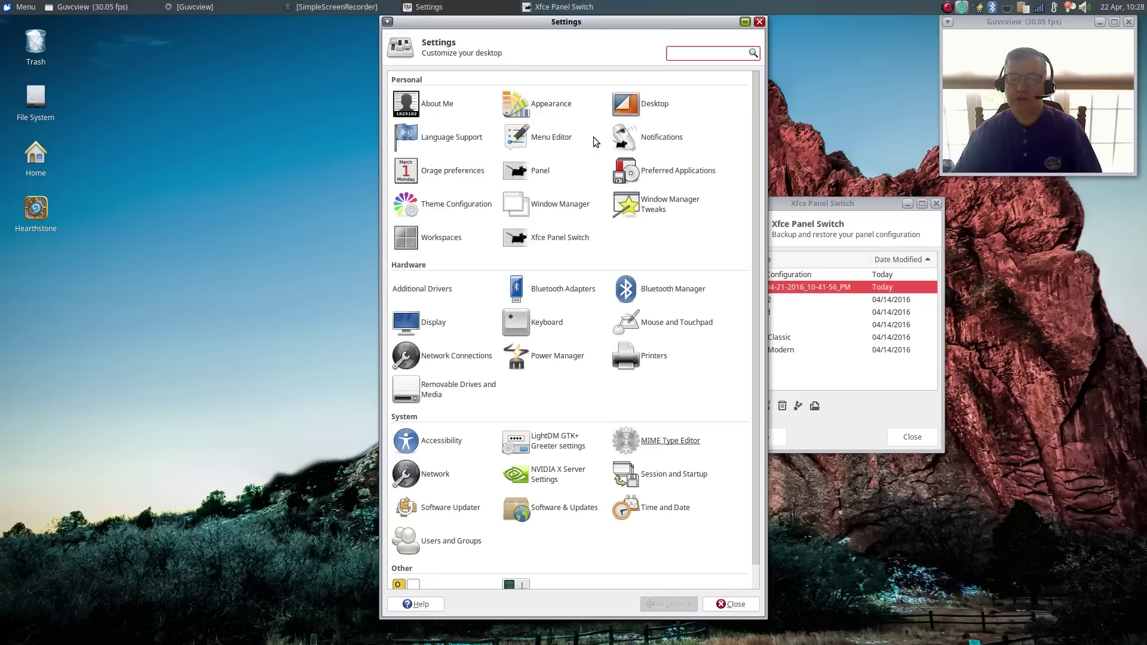
Browse the Whisker applications menu, then select and restore the Redmond layout
left_click(862, 206)
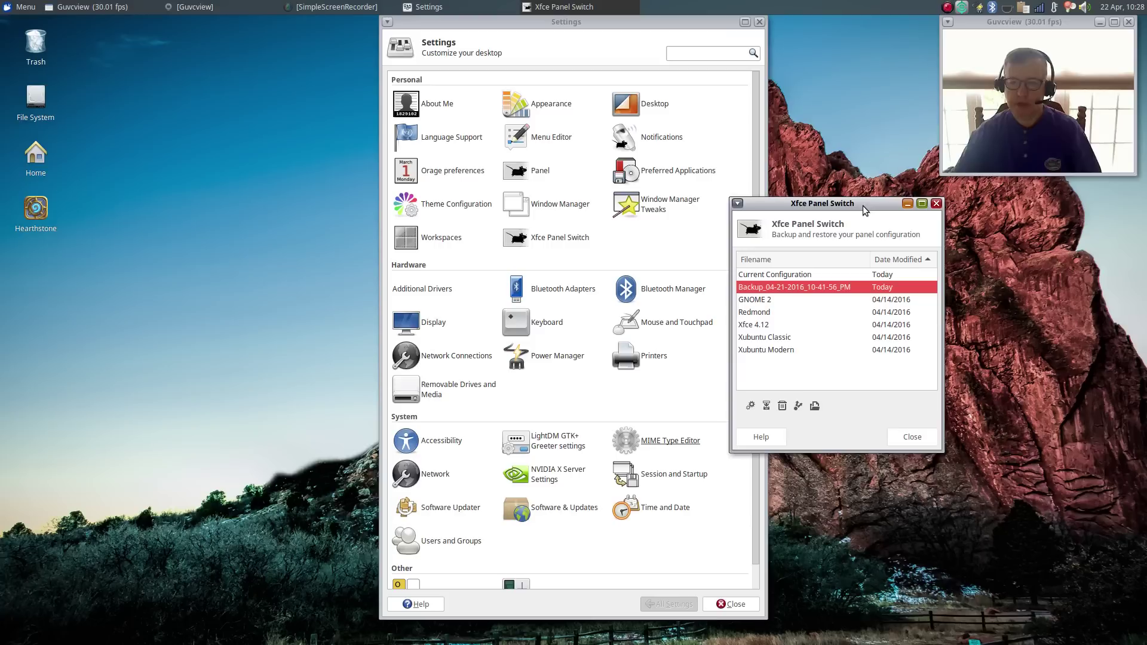
left_click(15, 9)
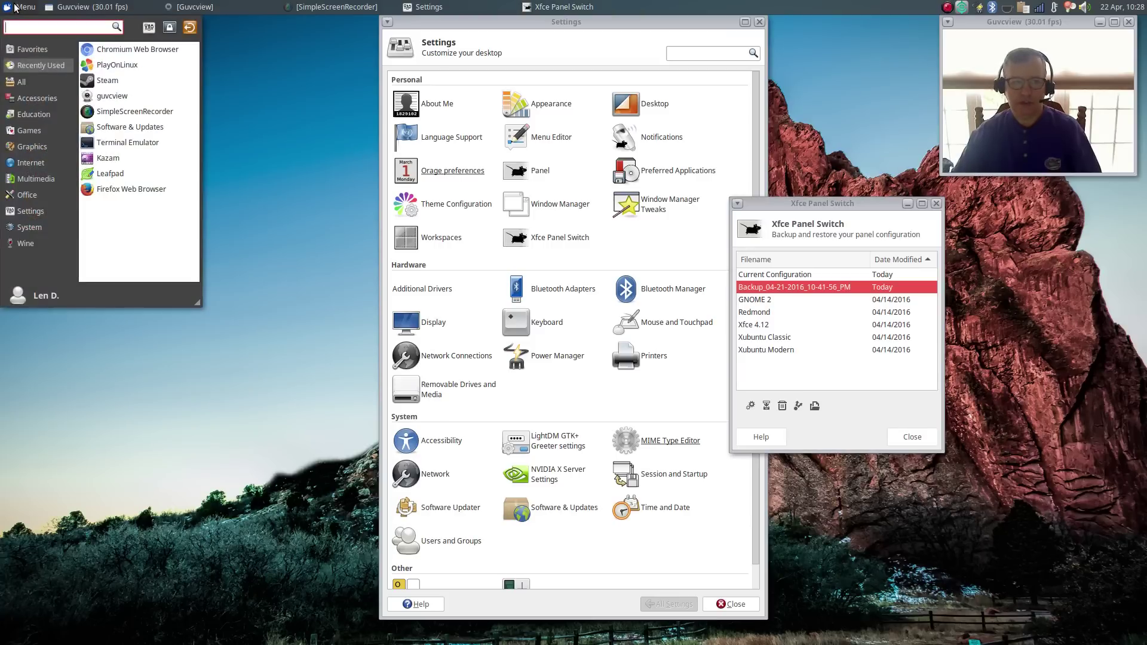
left_click(30, 211)
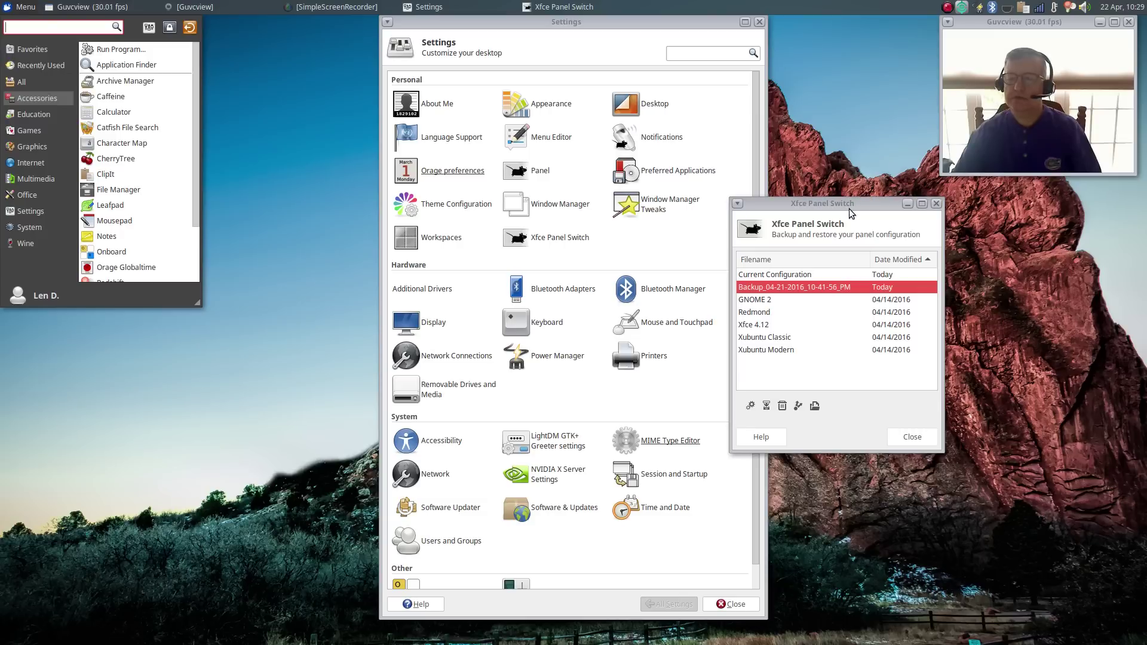
left_click(759, 318)
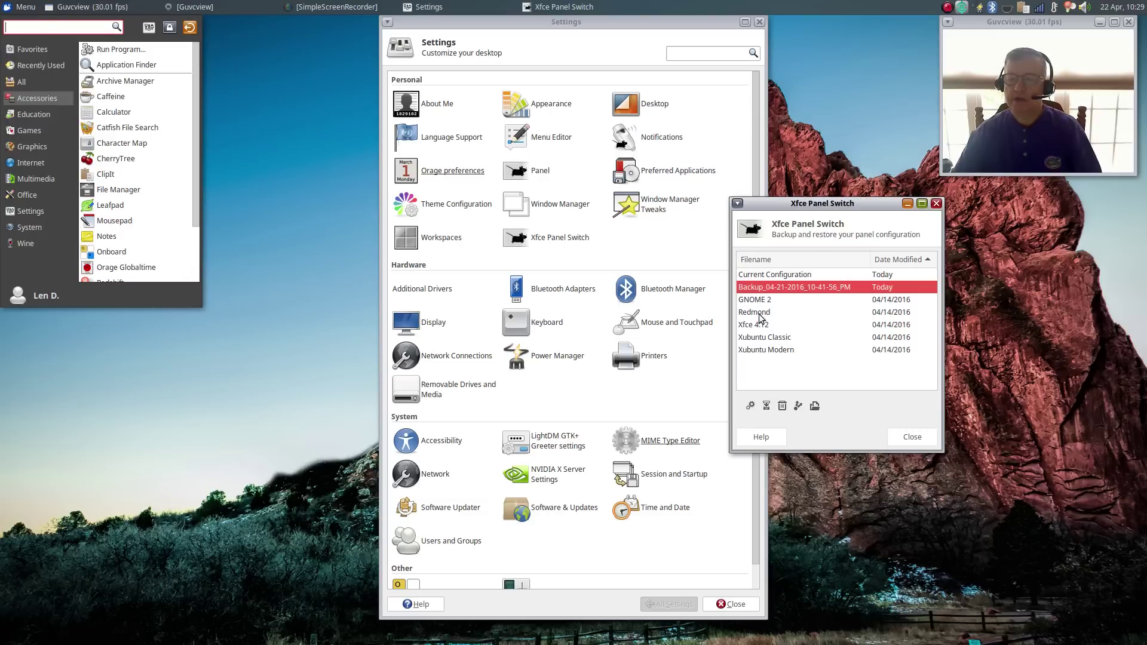
left_click(758, 314)
left_click(750, 406)
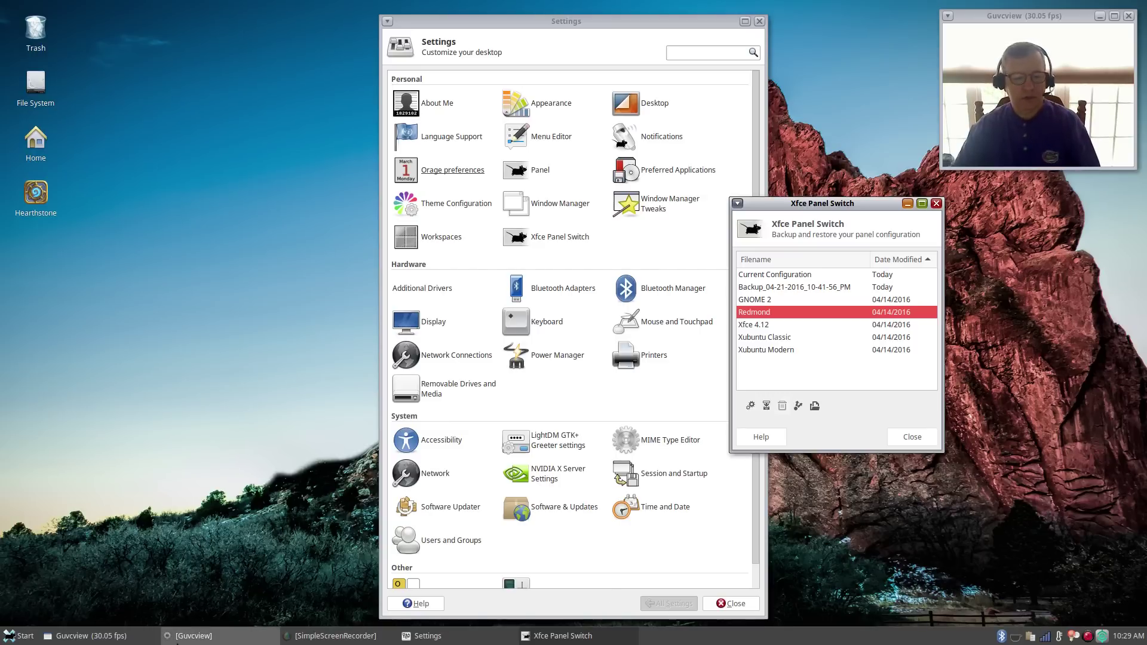
left_click(10, 636)
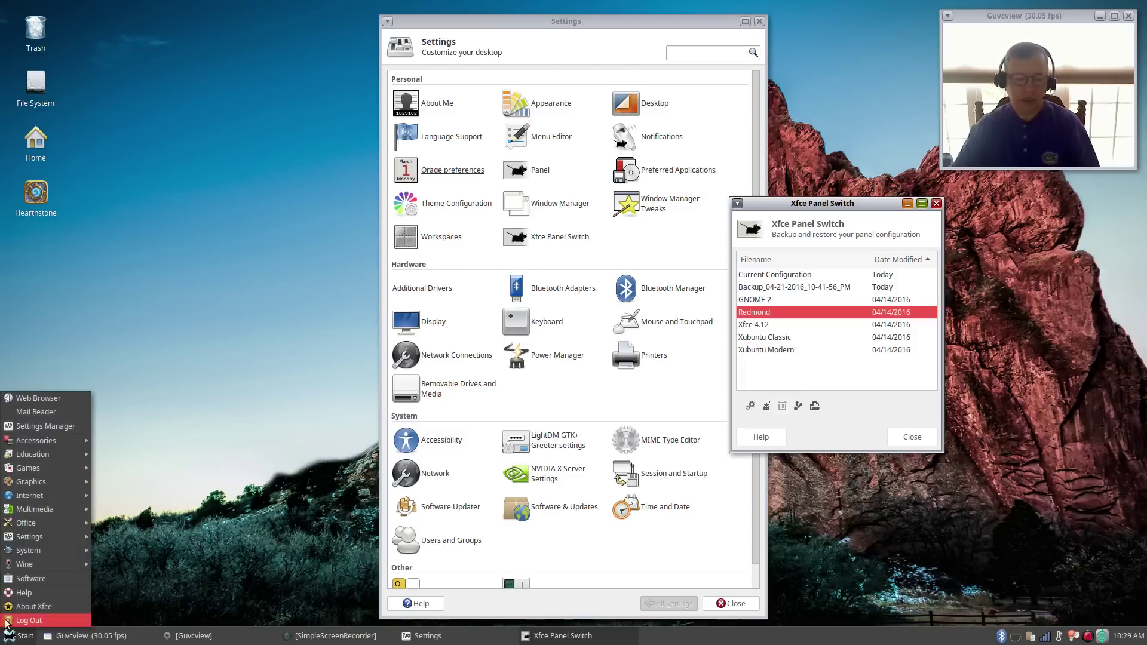
mouse_move(37, 539)
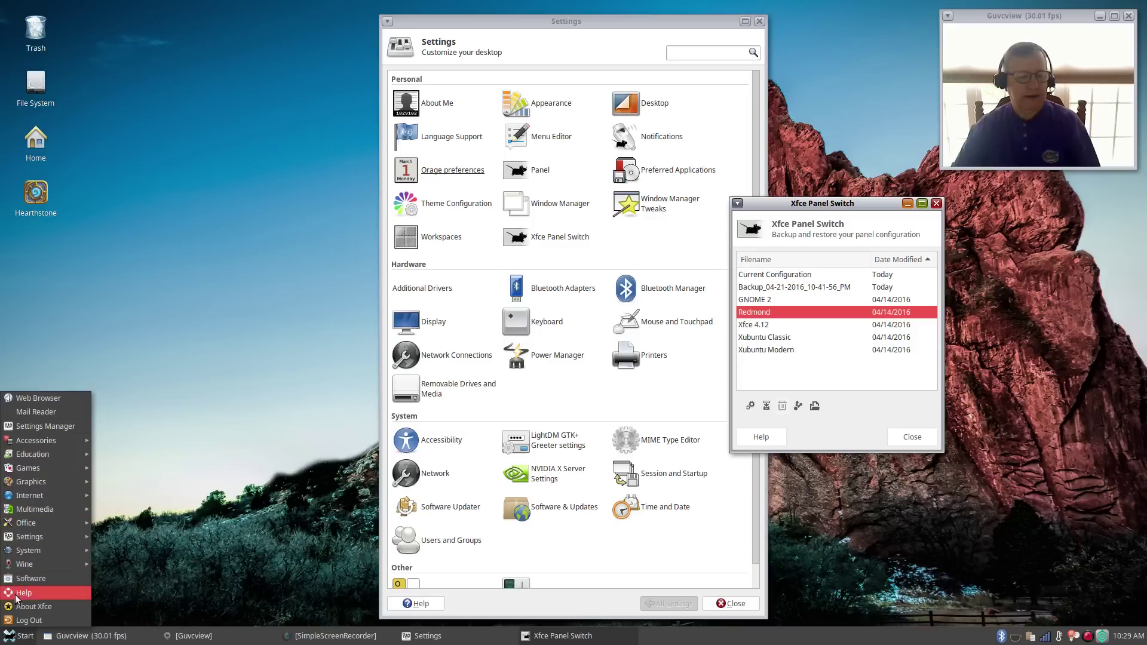
left_click(9, 638)
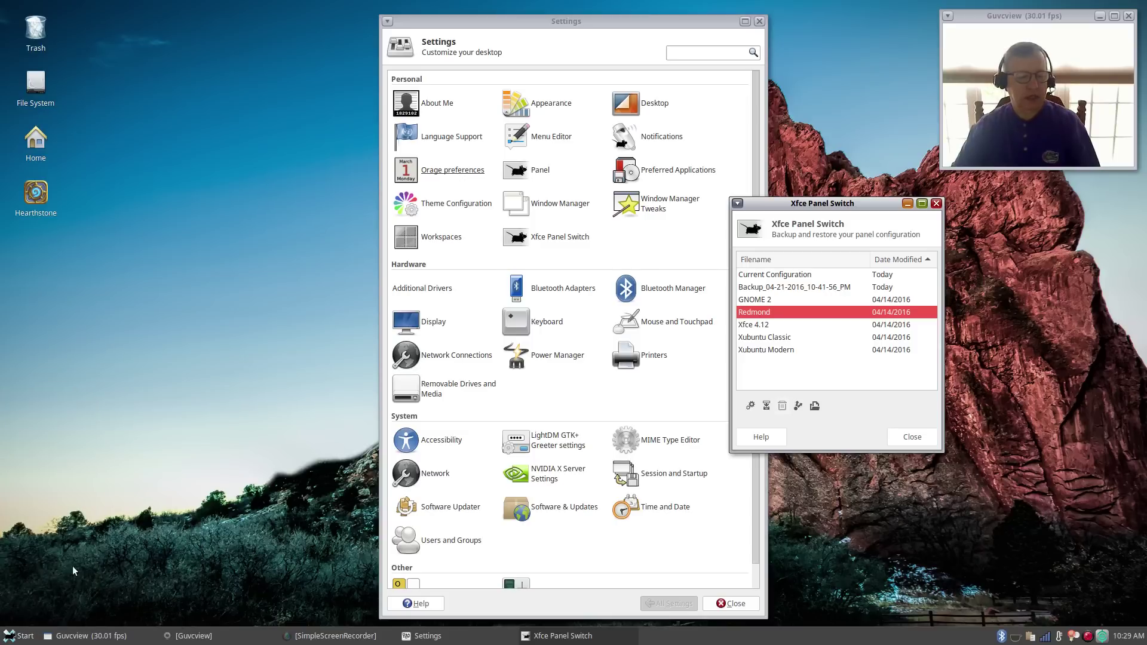
right_click(9, 638)
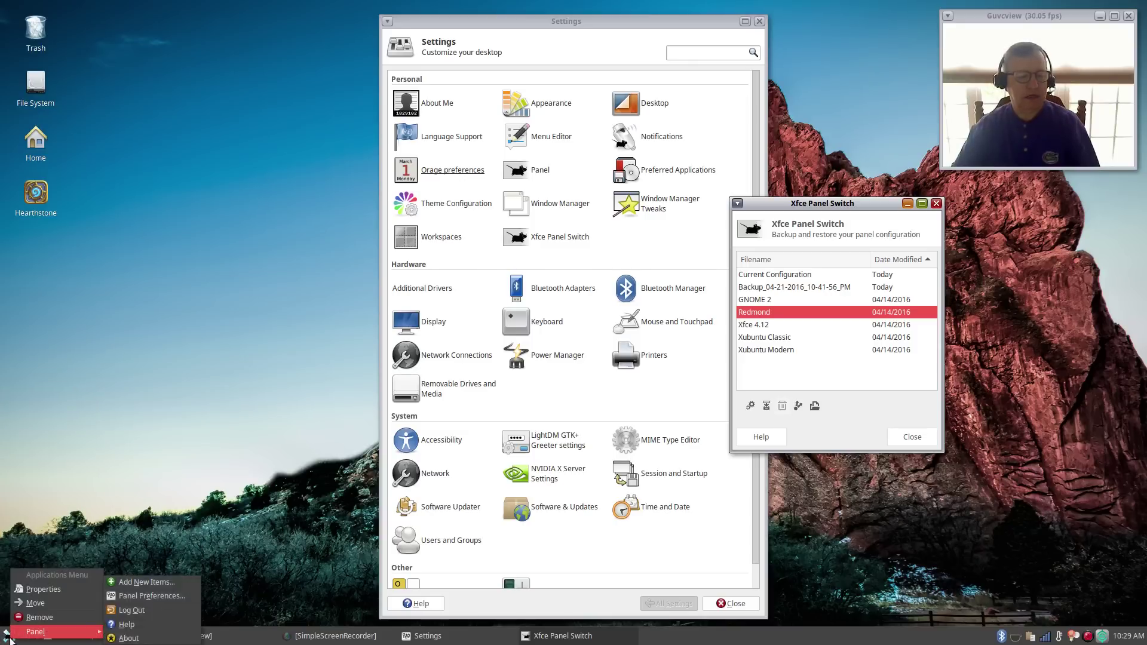
left_click(33, 591)
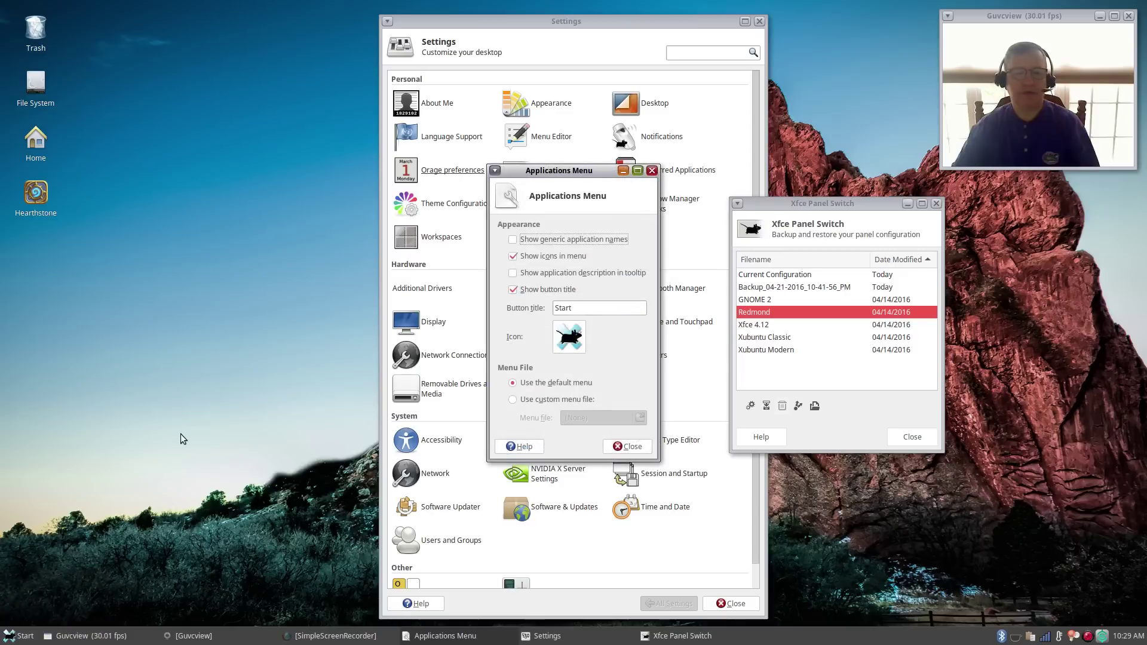
left_click(569, 337)
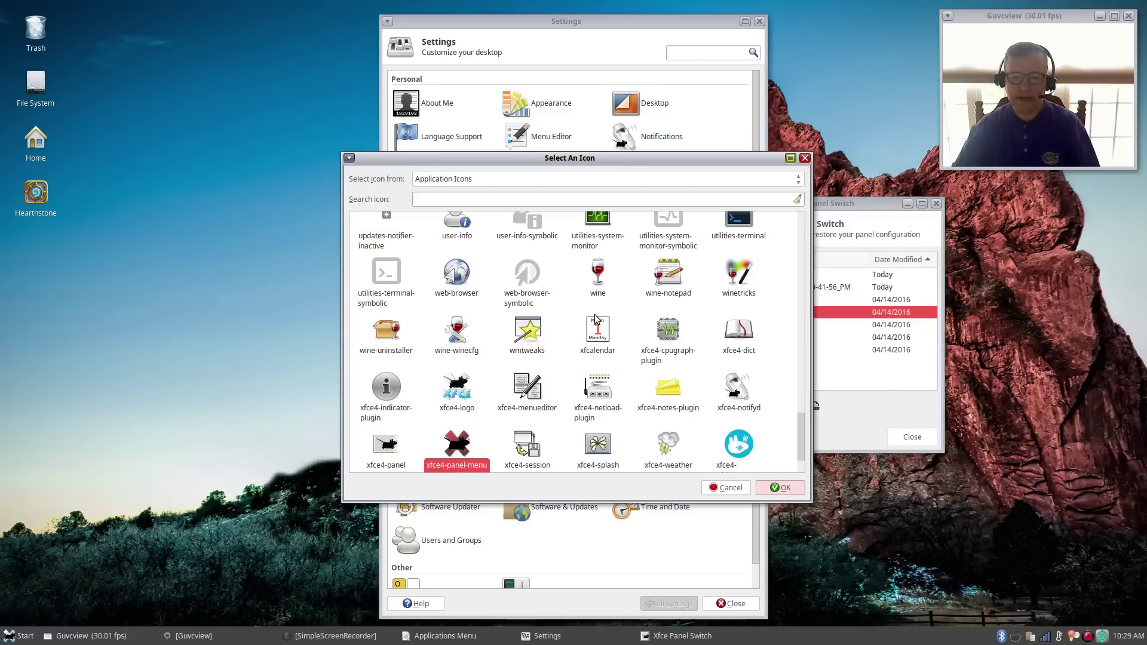
left_click(805, 158)
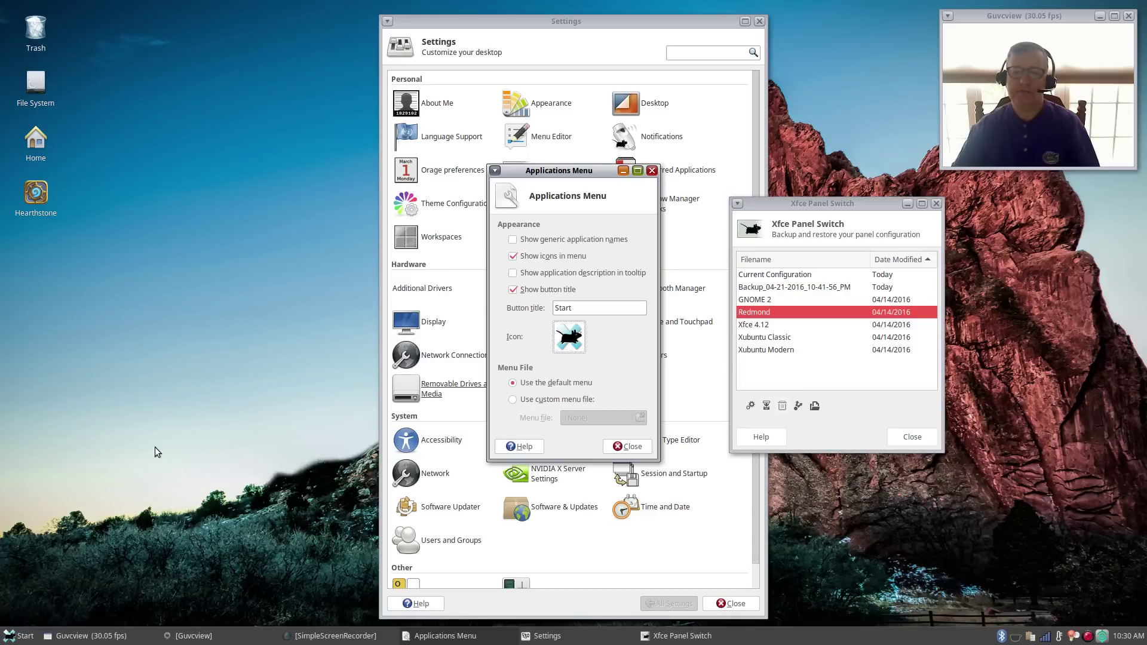
left_click(627, 448)
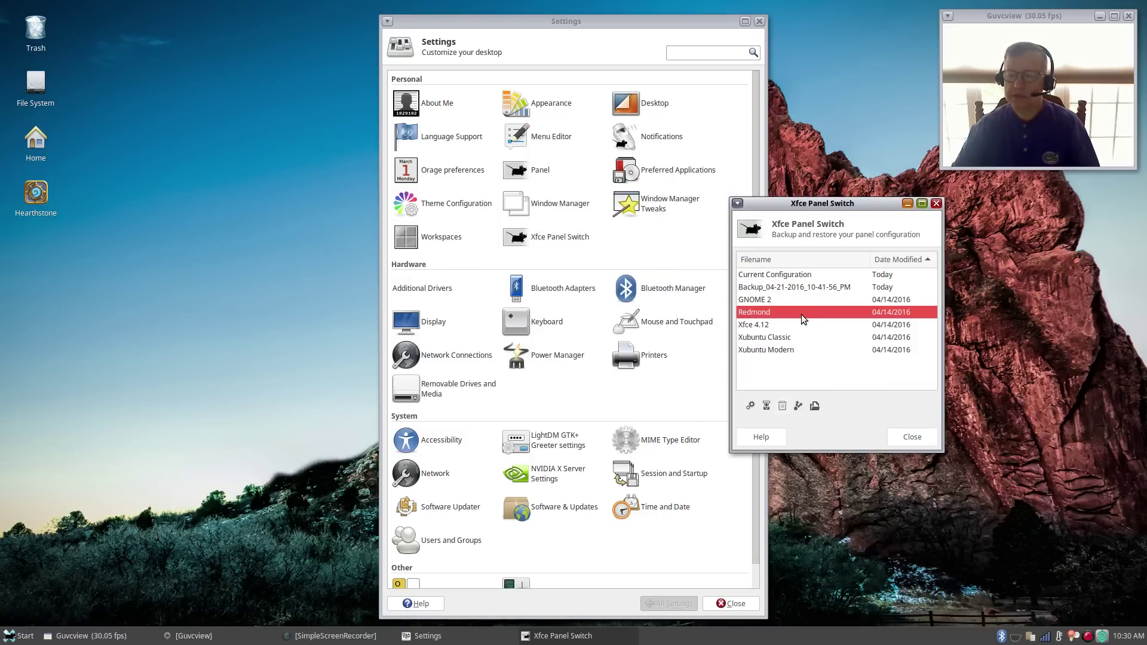
Apply the Xubuntu Modern panel layout and check its applications menu
left_click(759, 351)
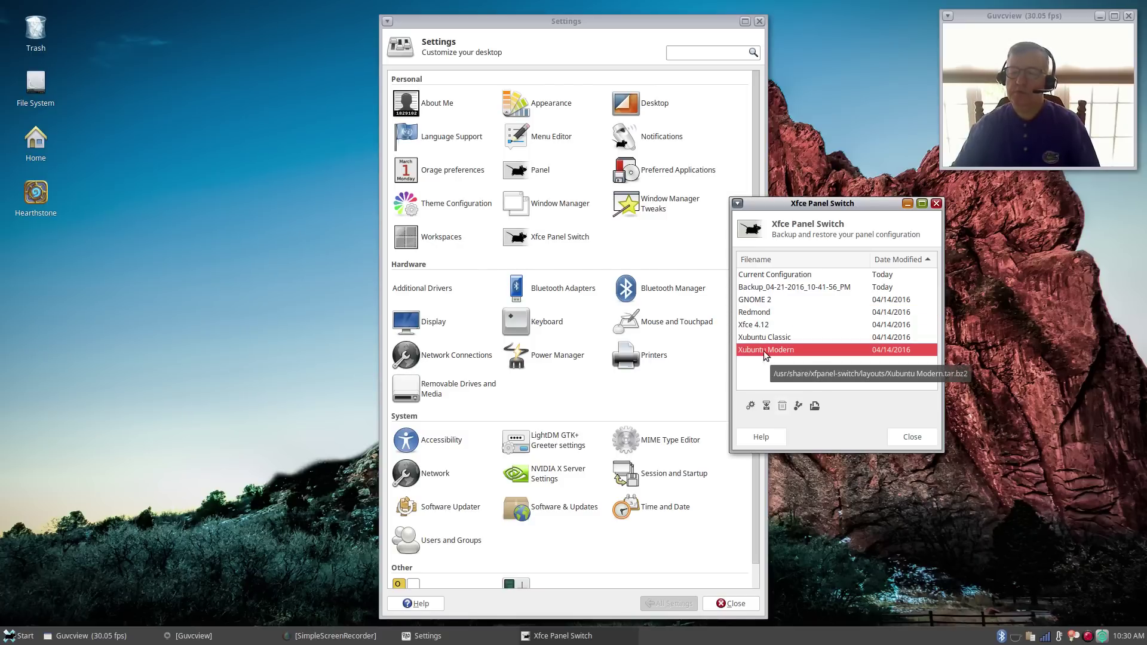
left_click(751, 405)
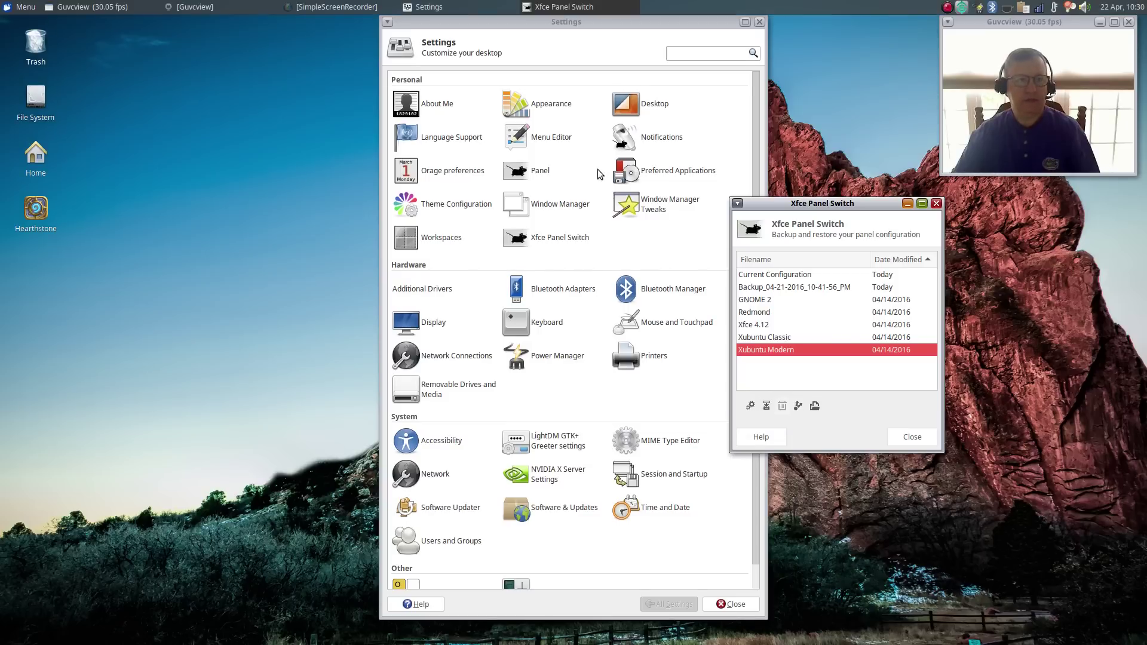
left_click(11, 7)
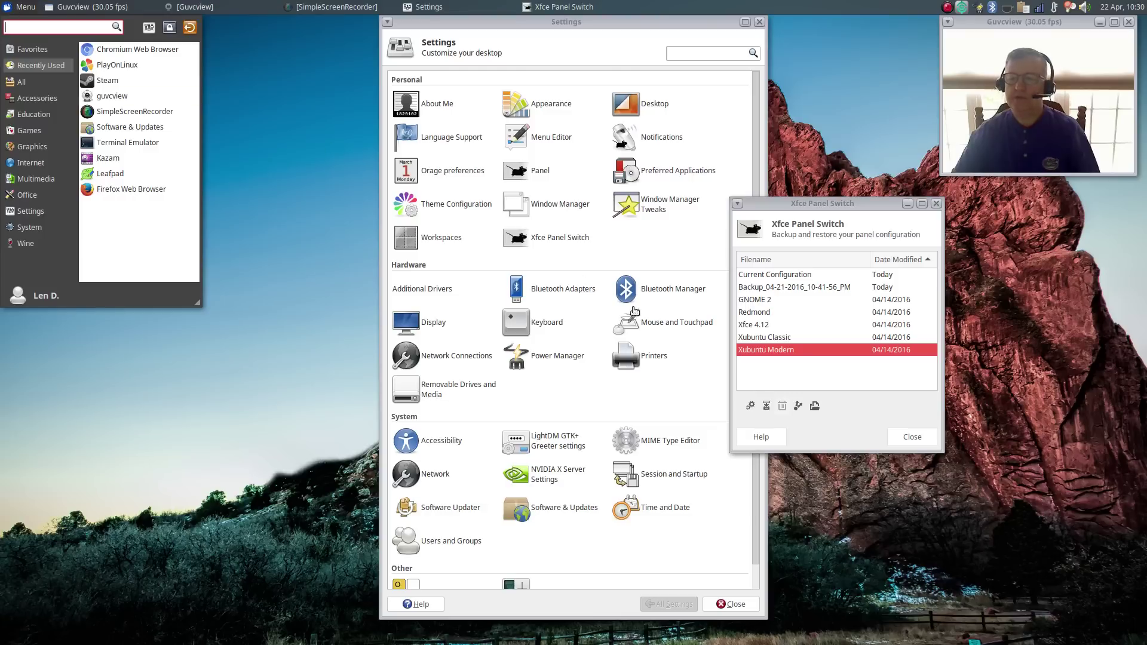
key("Escape")
Apply the Xubuntu Classic panel layout and check its applications menu
left_click(754, 339)
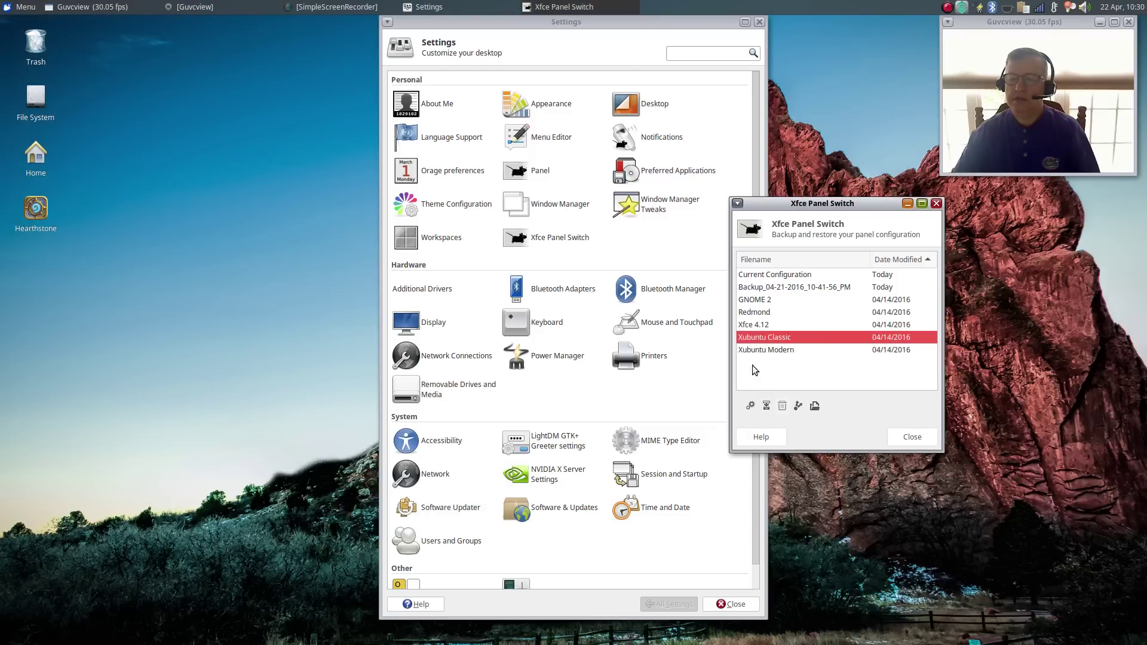
left_click(750, 406)
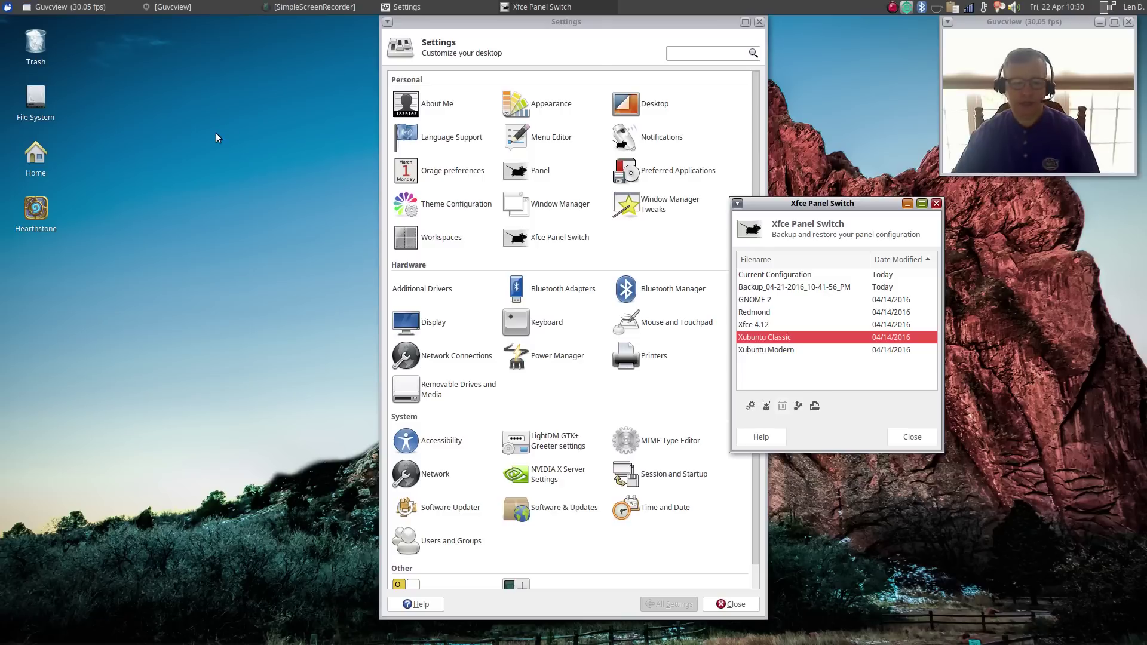
left_click(6, 9)
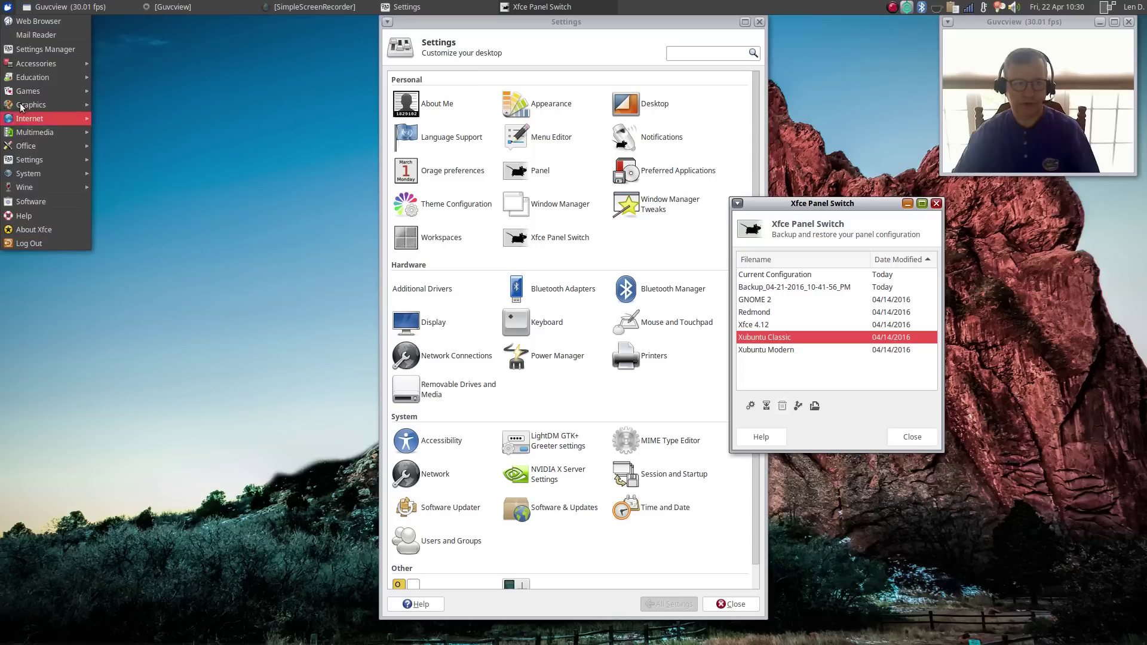
left_click(179, 341)
Apply the Xfce 4.12 panel configuration and check its new Applications Menu
left_click(758, 328)
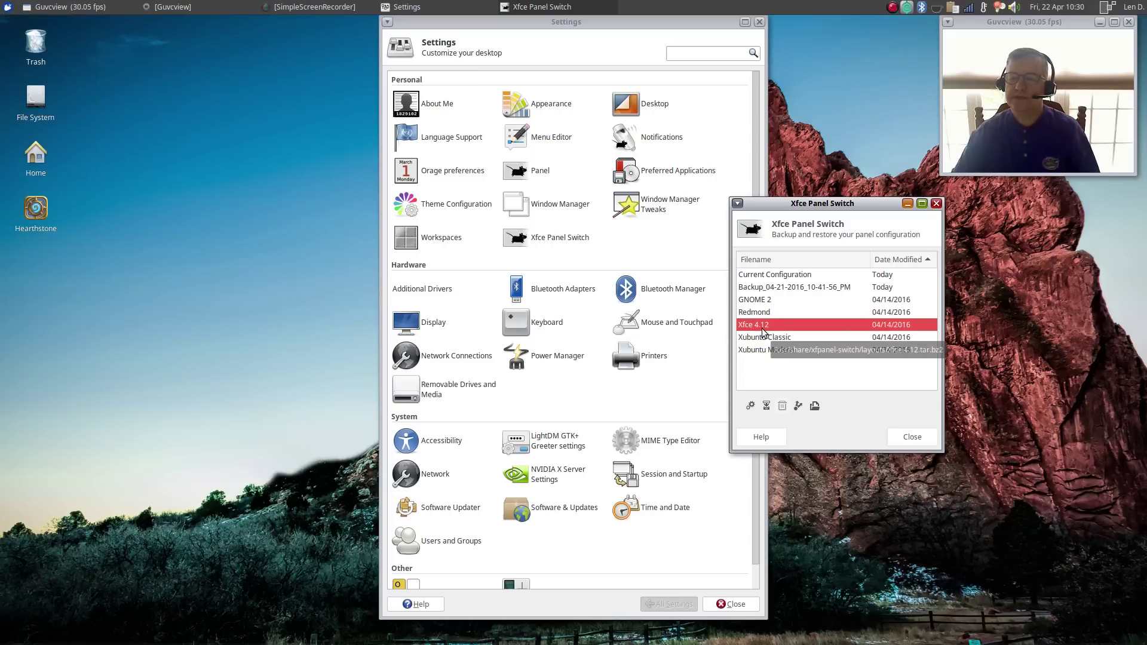
left_click(755, 411)
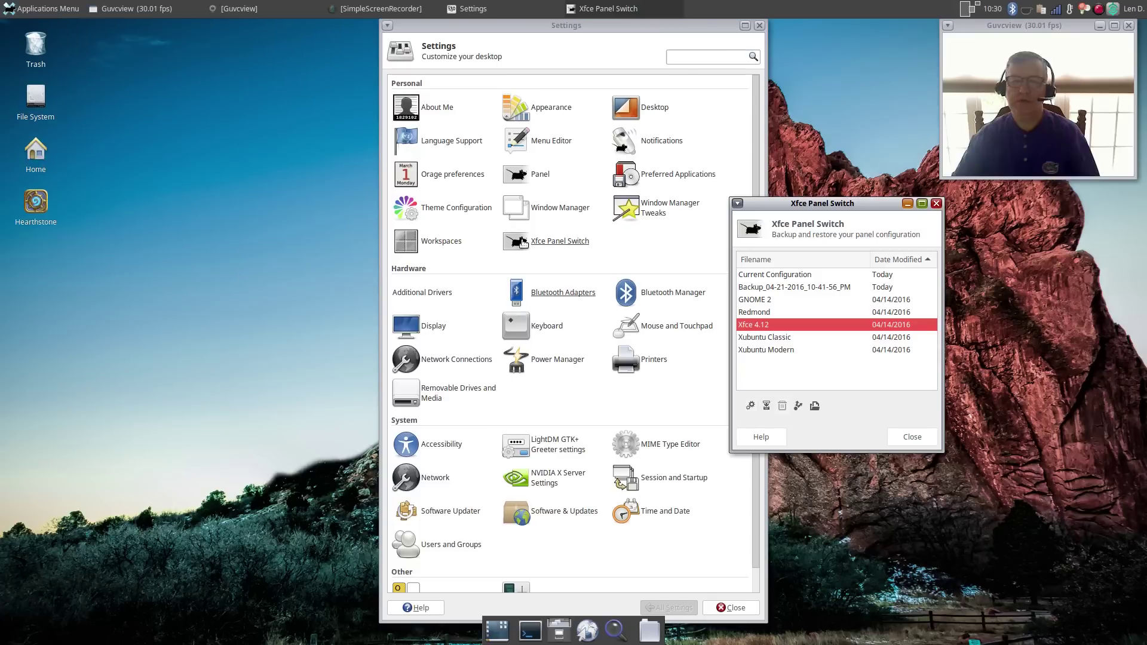
left_click(9, 11)
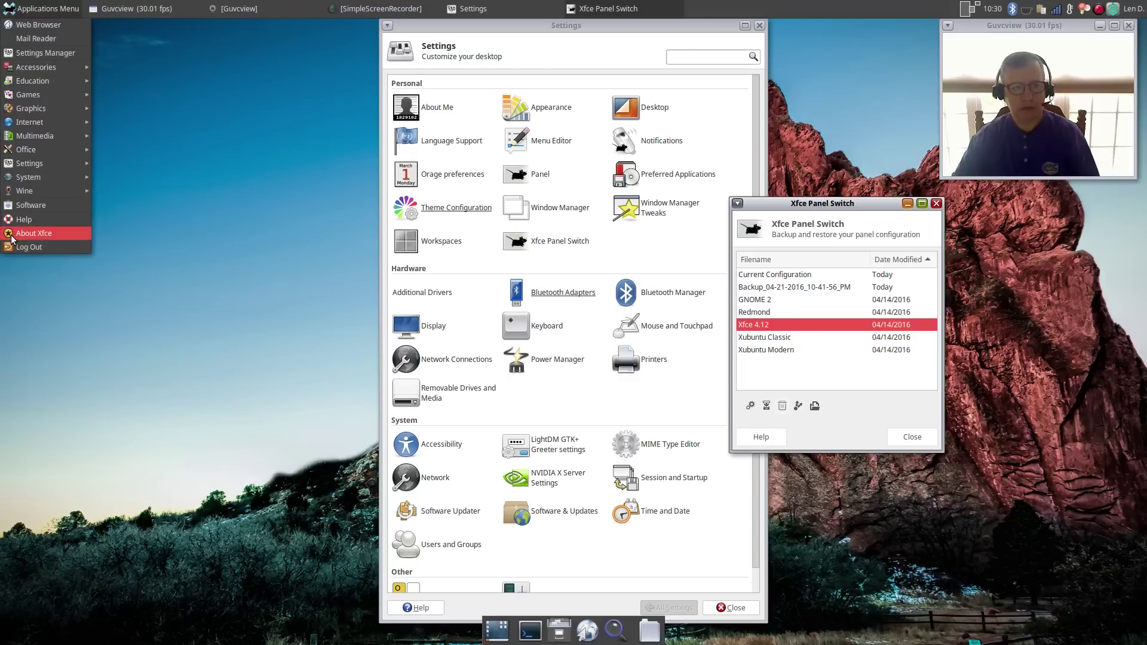
left_click(295, 243)
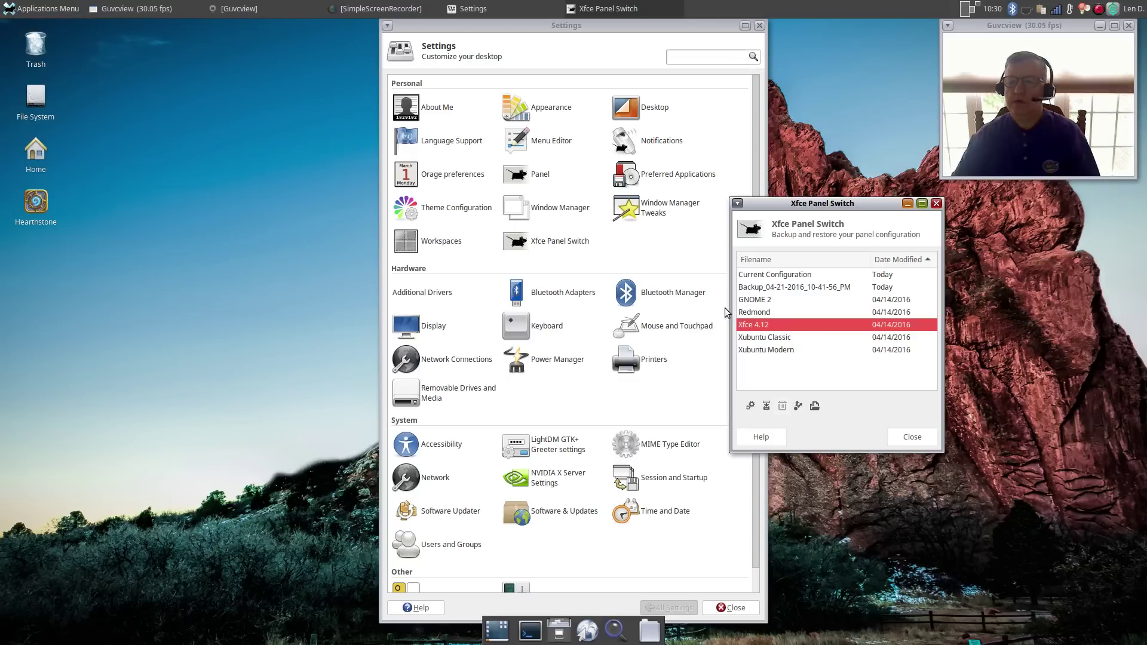
Apply the GNOME 2 panel layout and browse its Places and Applications menus
left_click(765, 300)
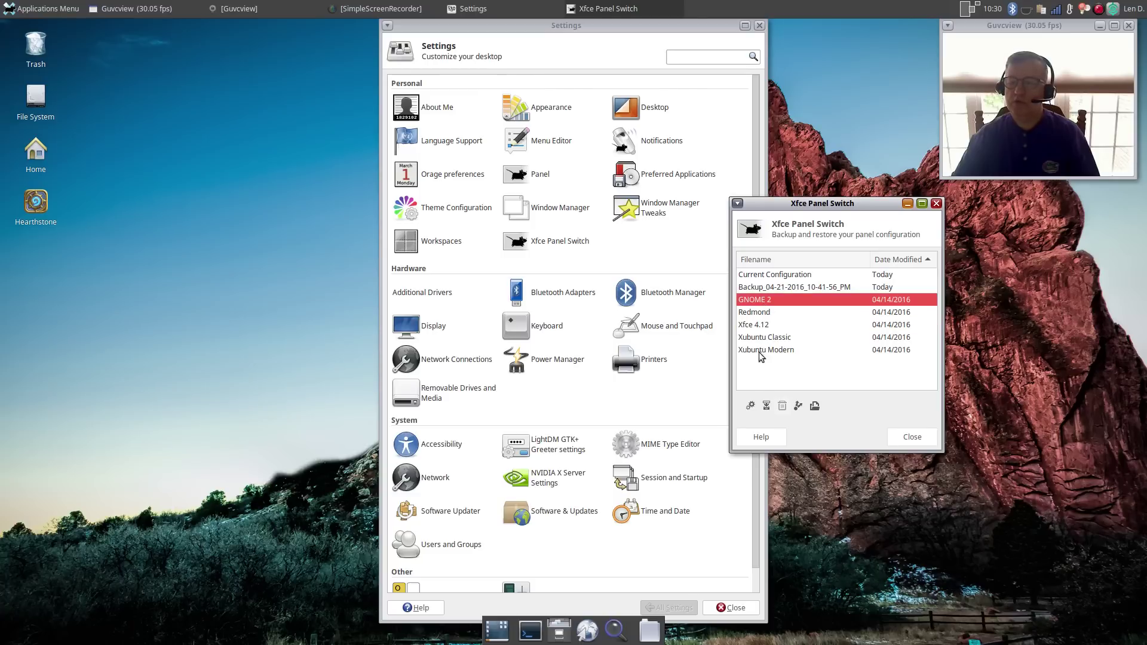
left_click(751, 405)
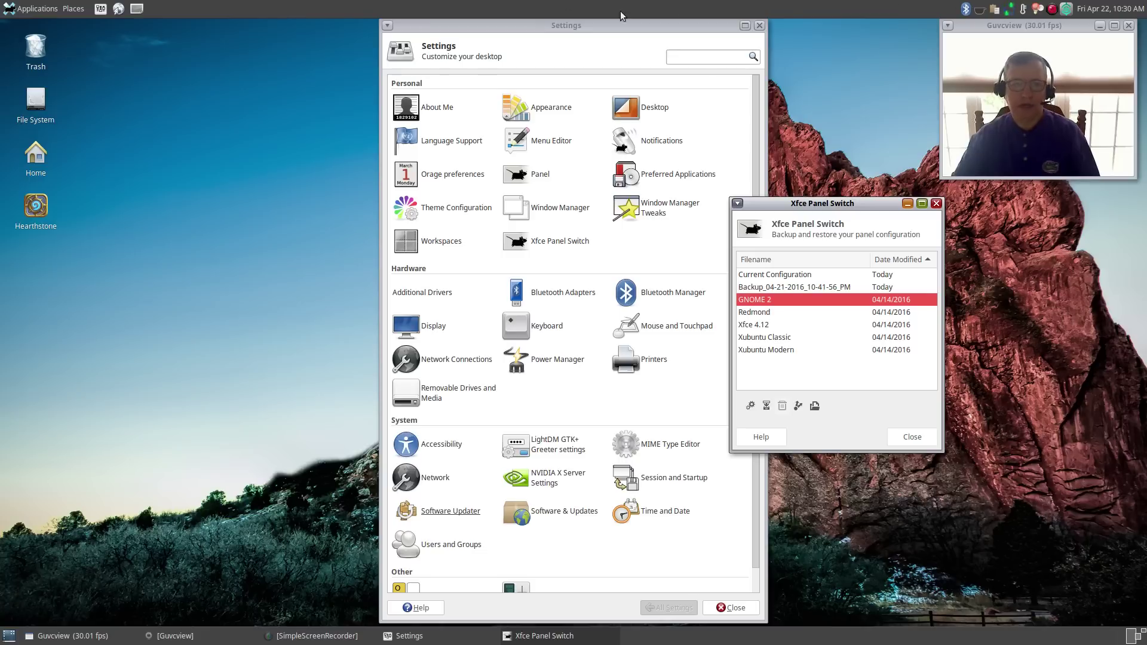
left_click(100, 10)
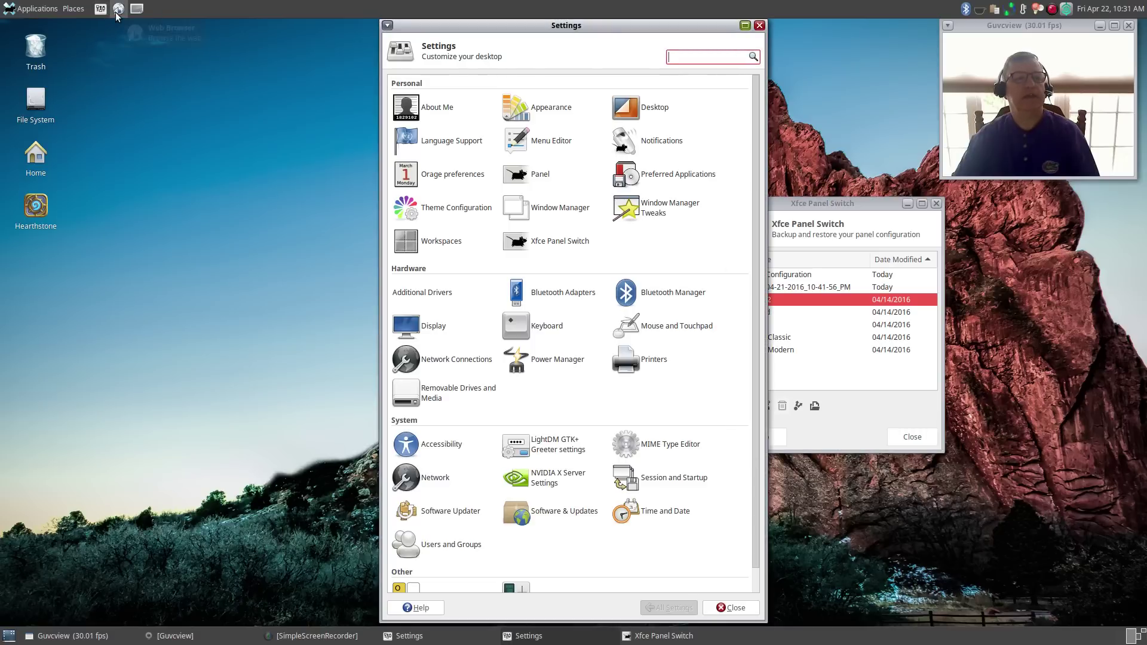
left_click(73, 8)
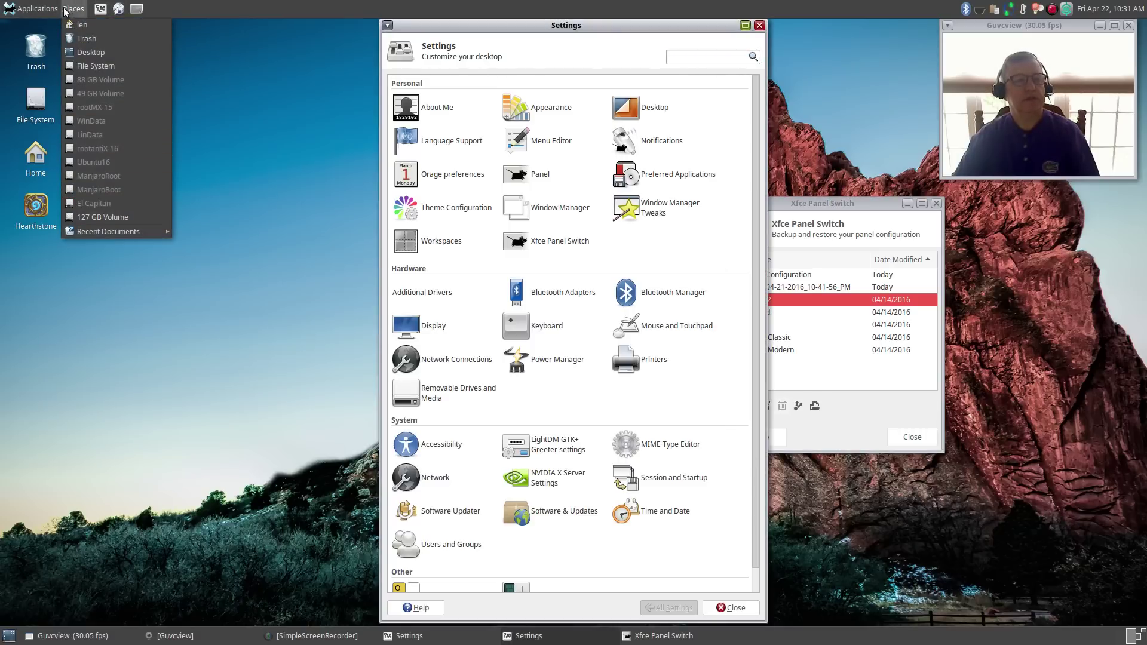
left_click(31, 9)
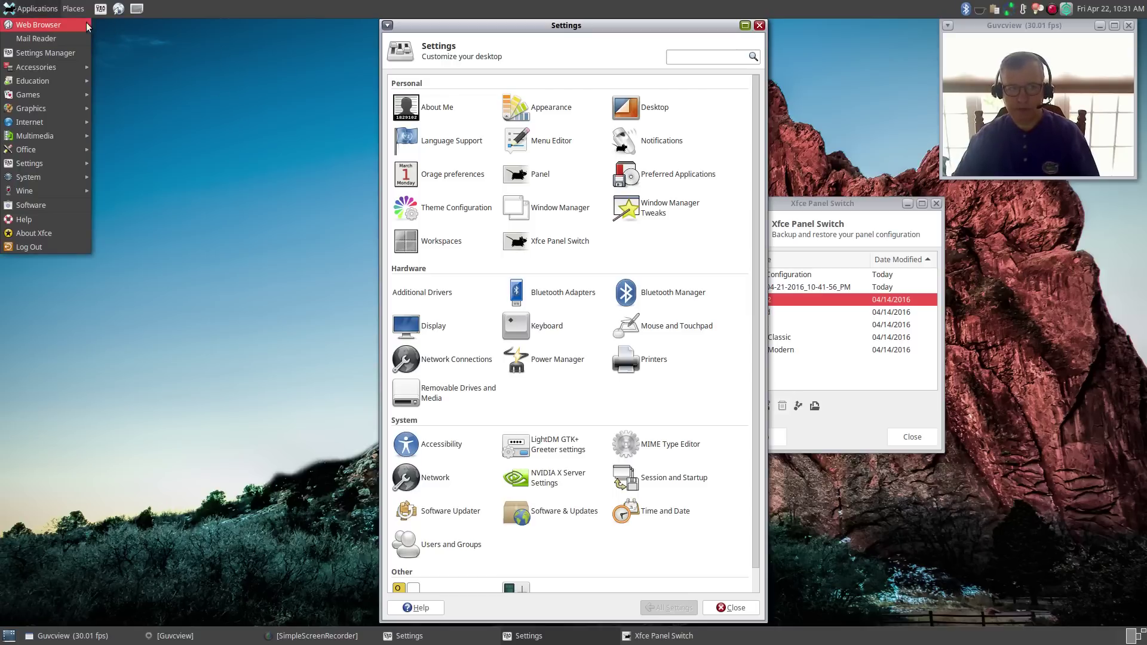
left_click(589, 173)
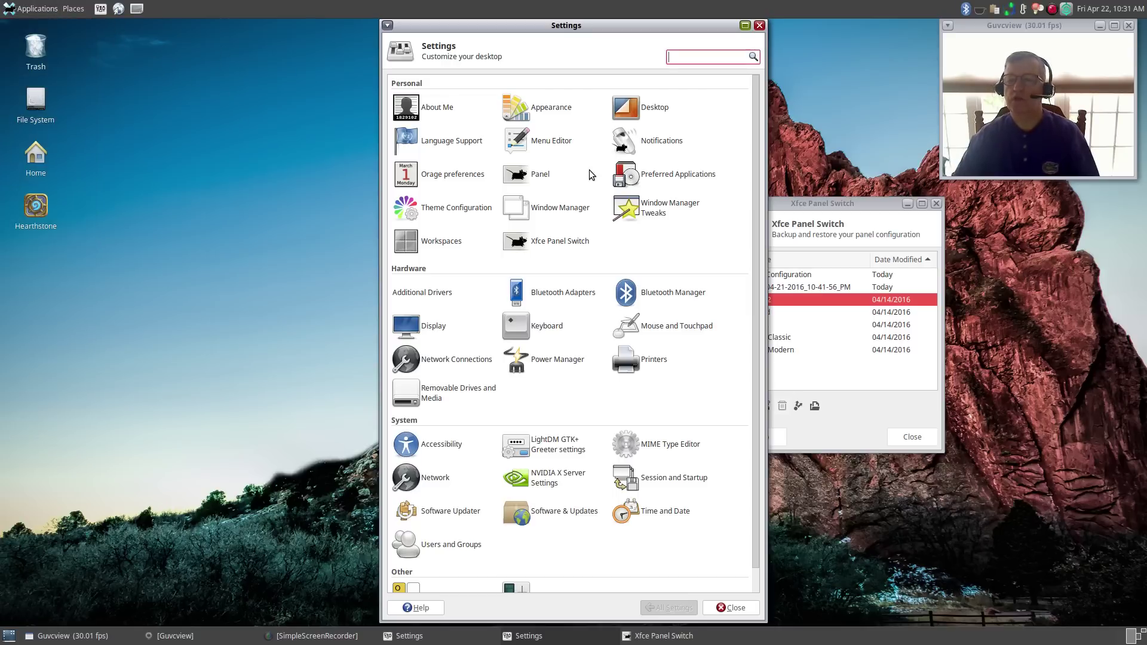
Reapply the Redmond layout and check its Start menu on the bottom taskbar
left_click(873, 208)
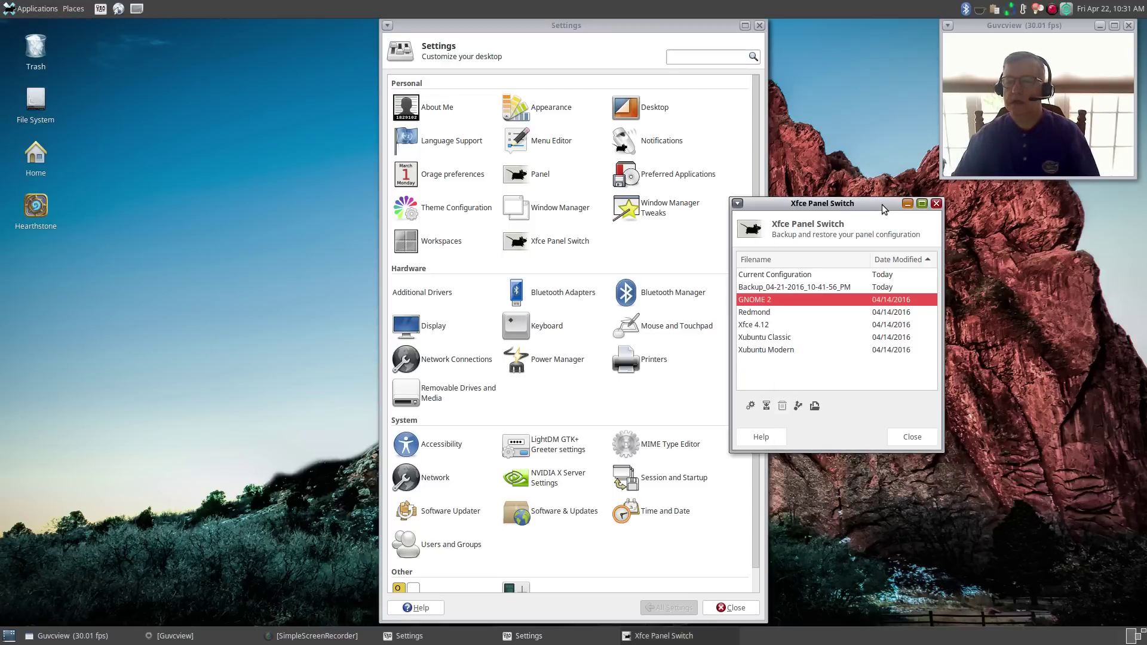
left_click(757, 313)
left_click(751, 406)
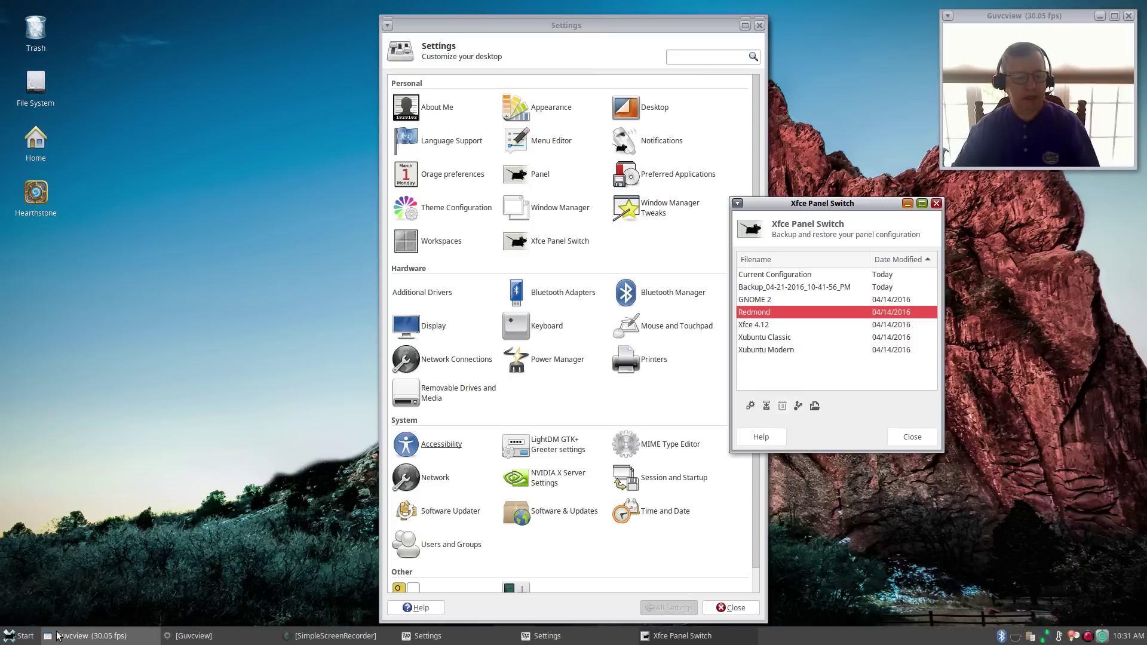
left_click(18, 639)
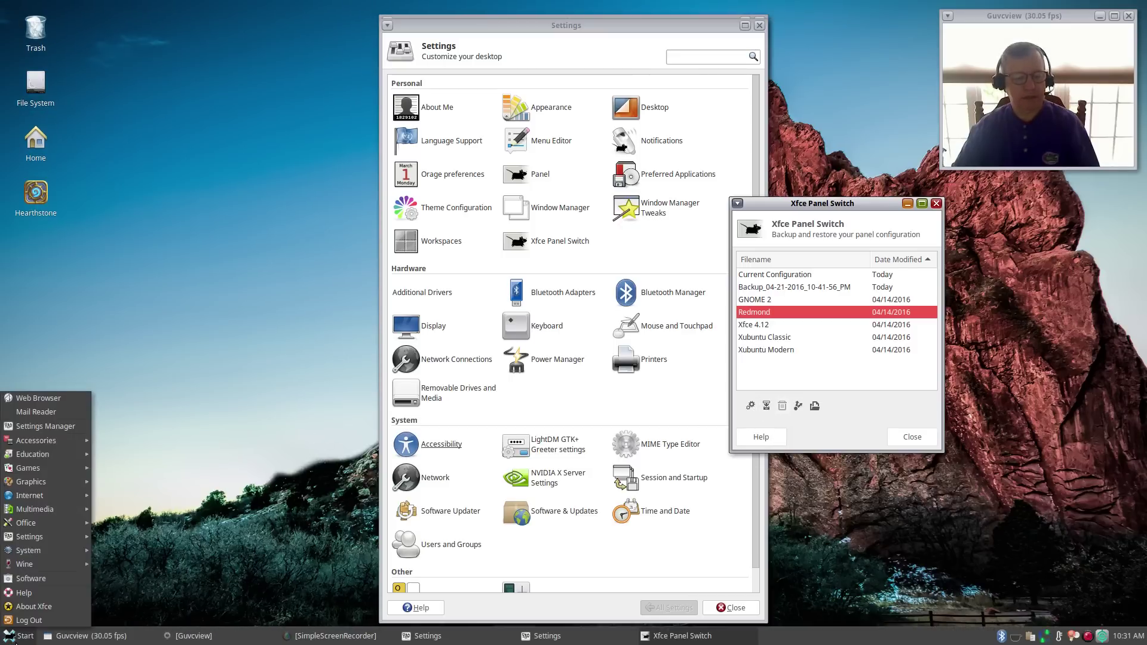
left_click(214, 525)
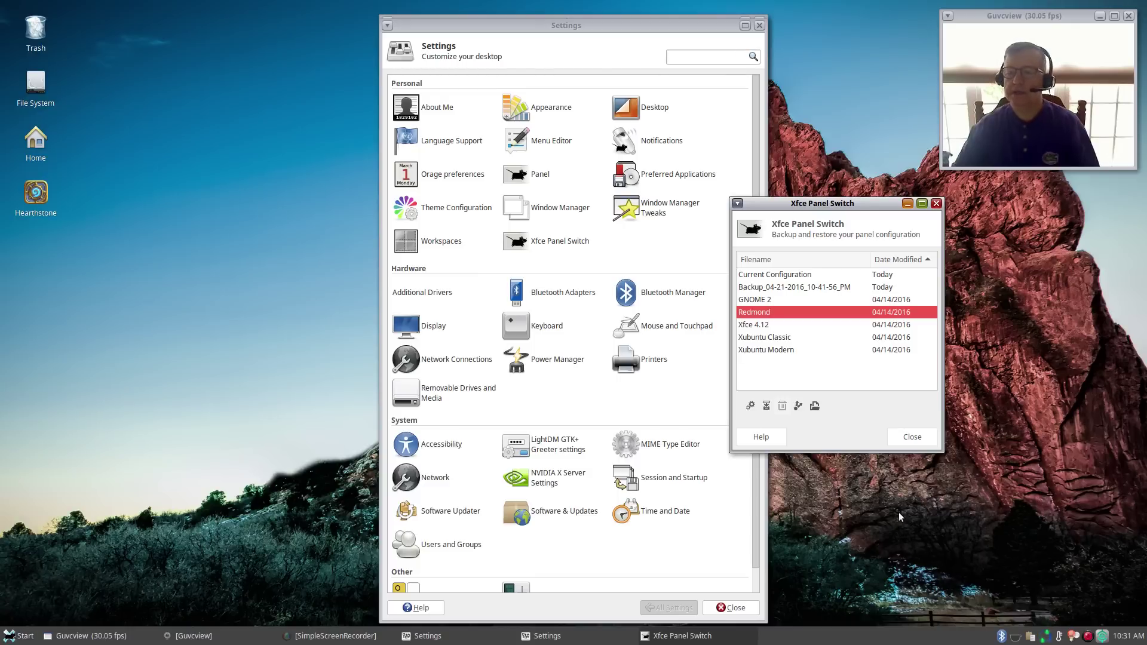
Close Panel Switch, scroll the settings list to Other, and show Start > Settings
left_click(912, 437)
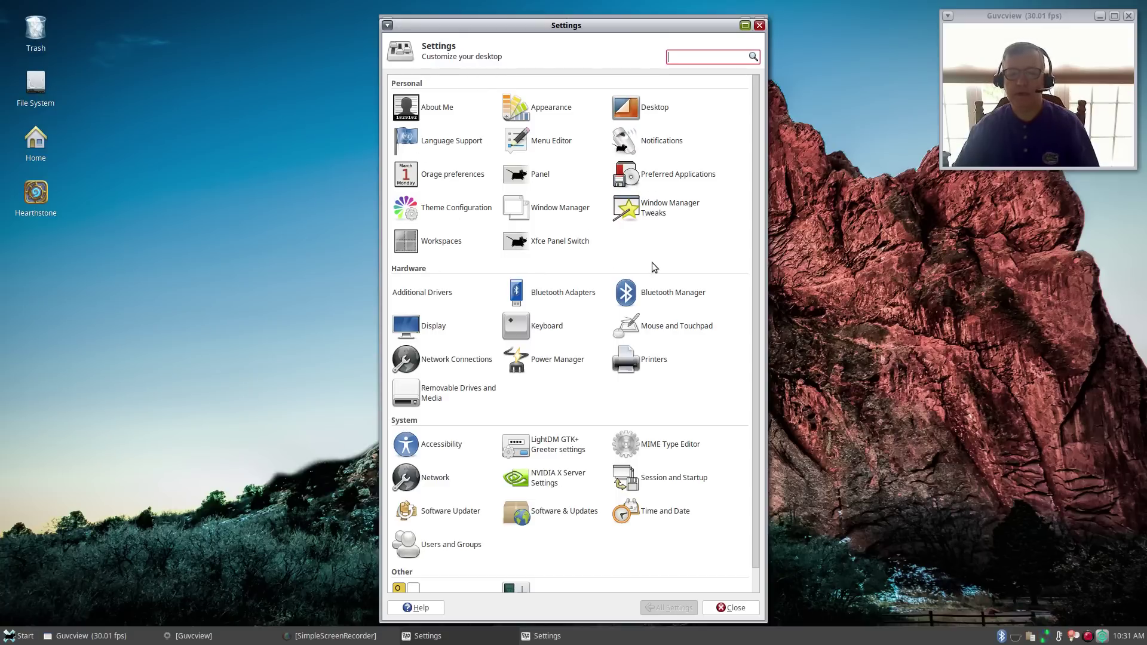
scroll(562, 400, "down", 1)
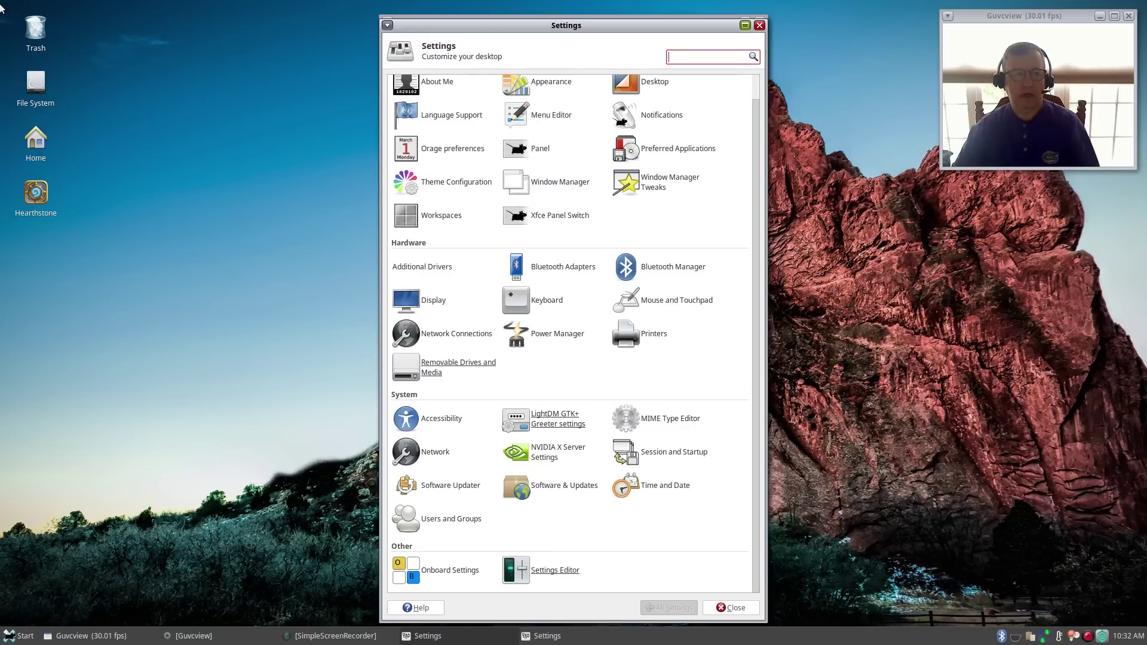
left_click(12, 637)
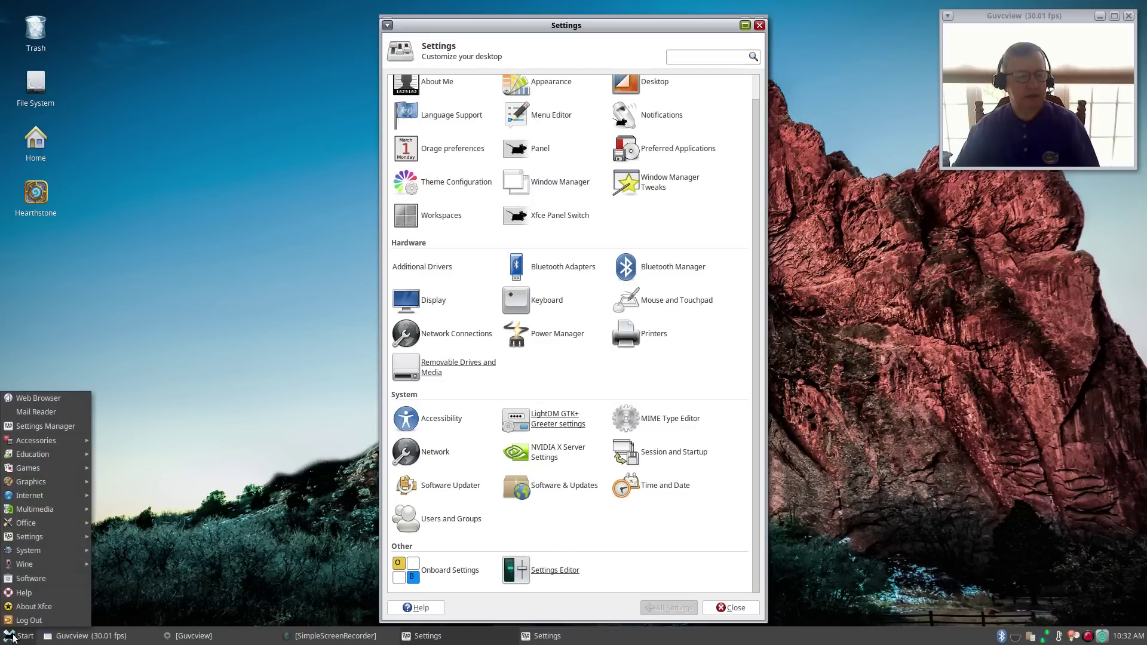
mouse_move(24, 536)
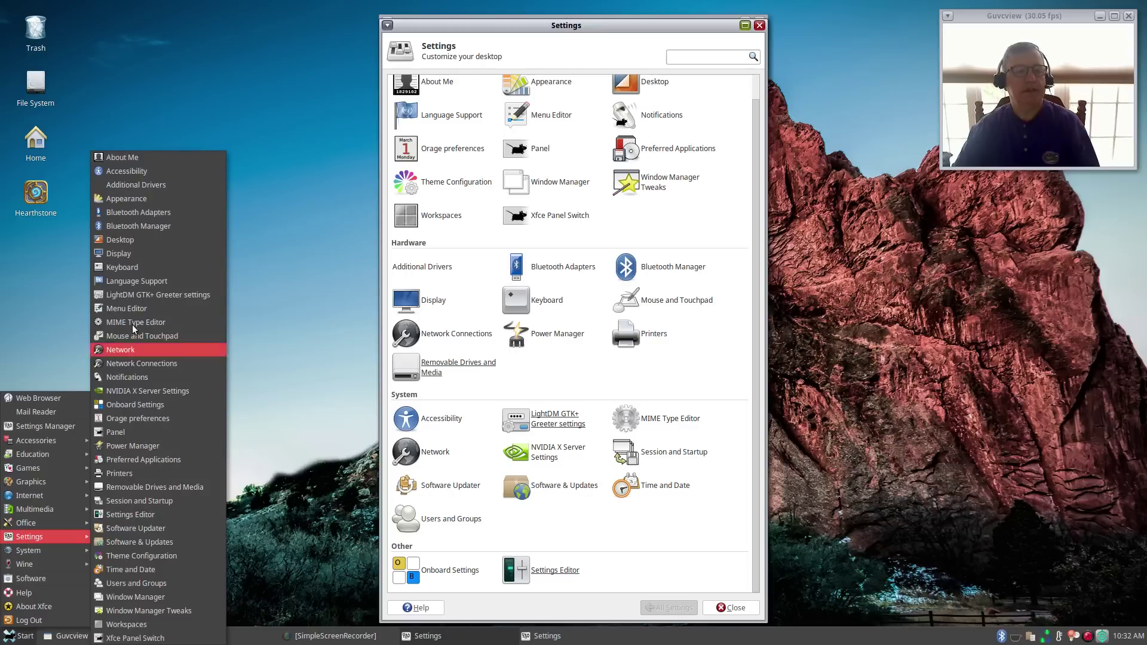
left_click(123, 181)
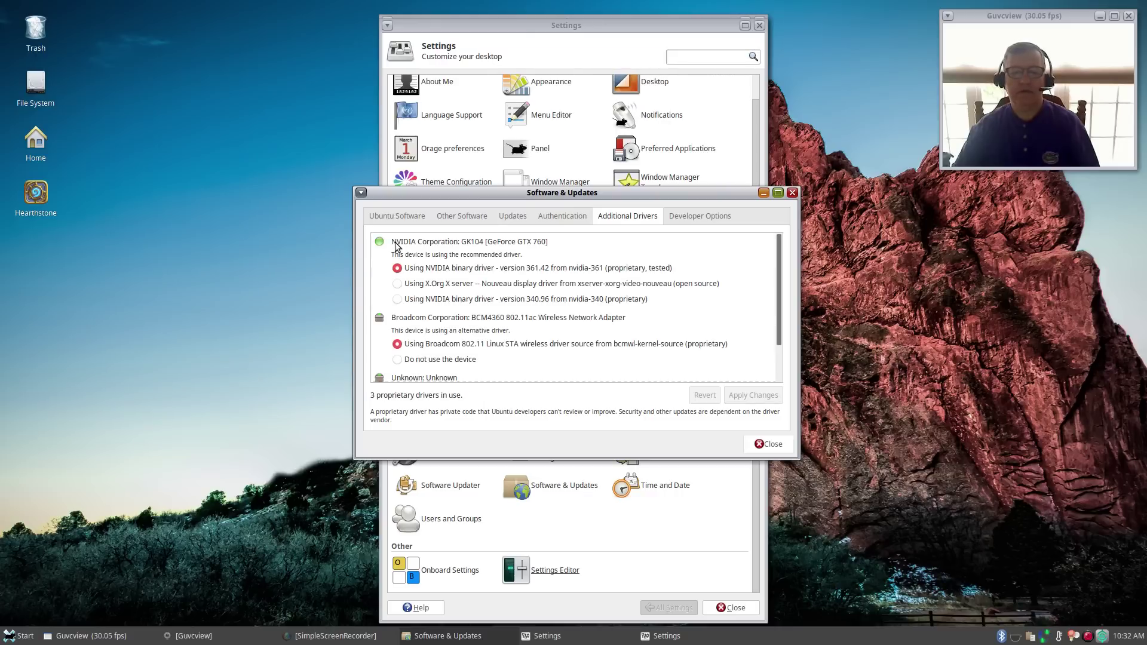
scroll(430, 353, "down", 2)
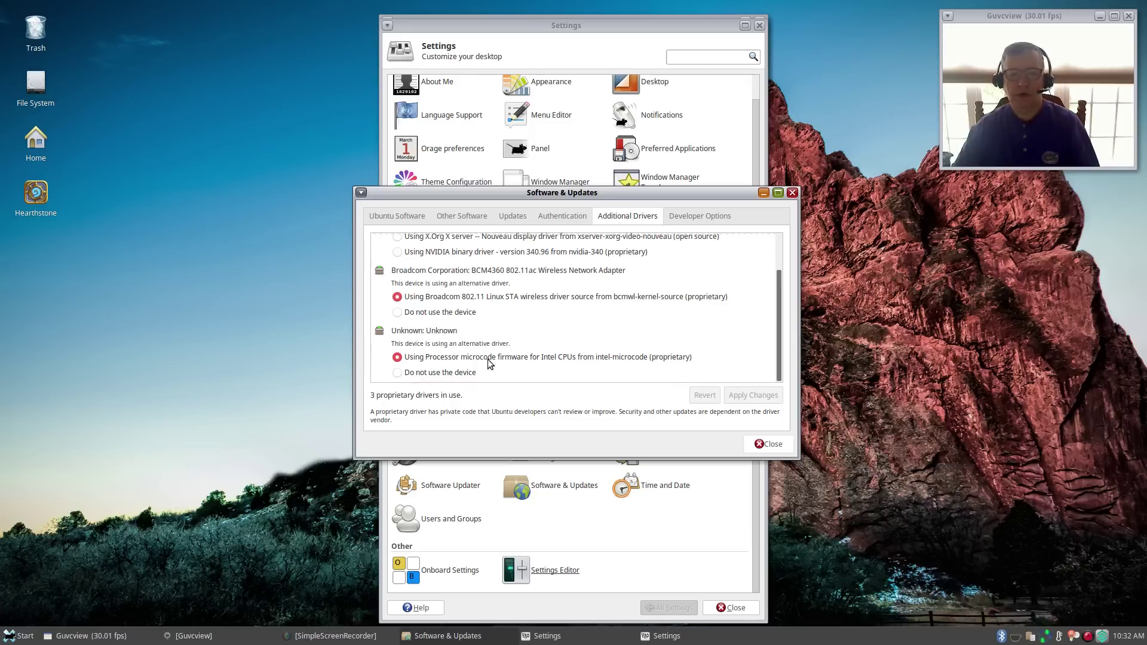
scroll(487, 358, "up", 3)
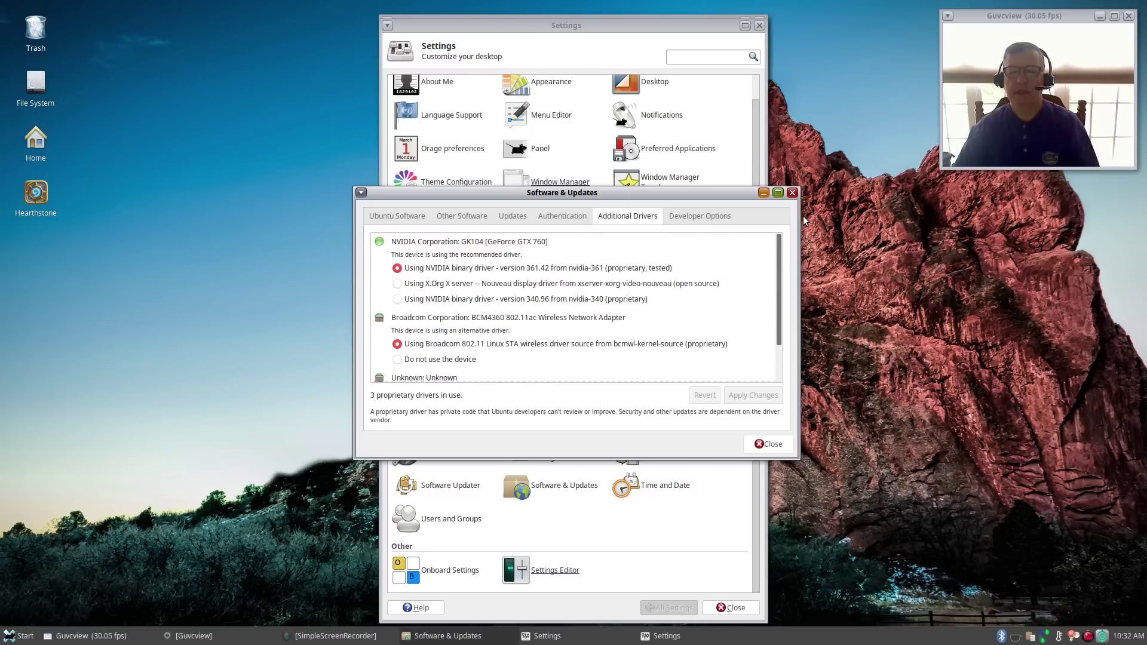
left_click(751, 444)
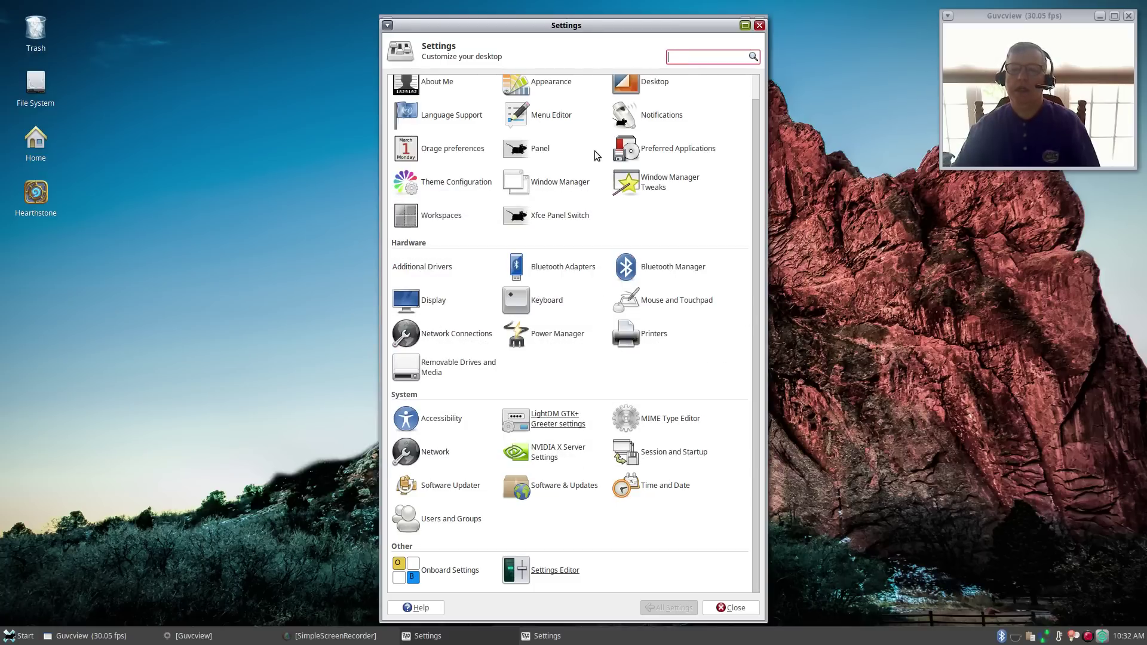
Close both Settings Manager windows
scroll(594, 150, "up", 1)
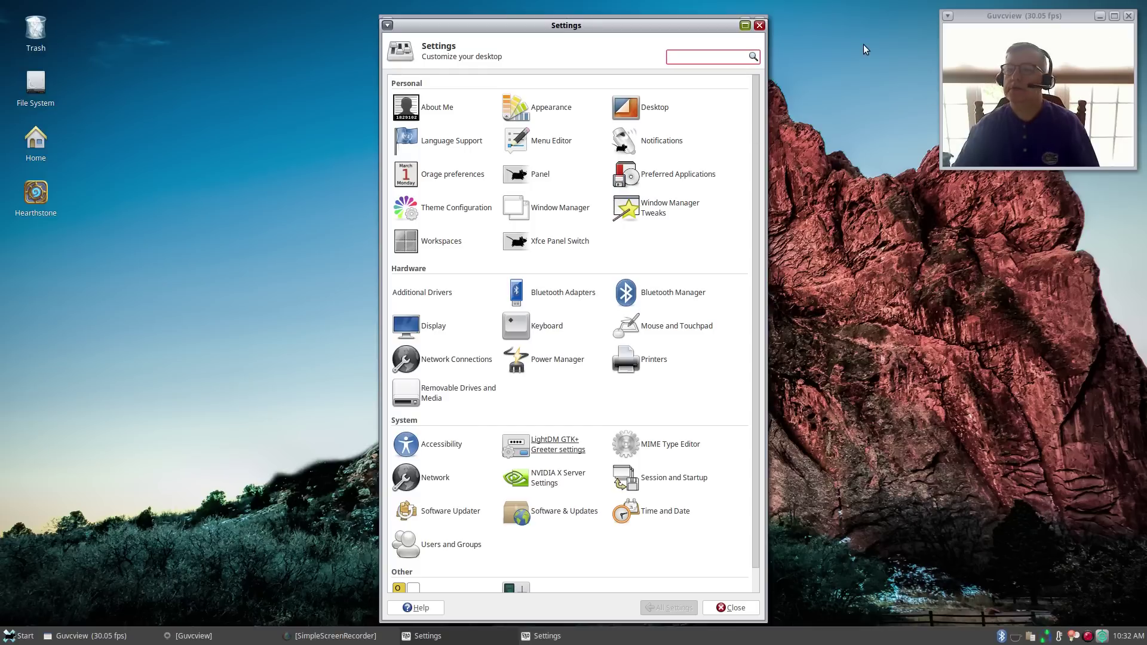
left_click(759, 25)
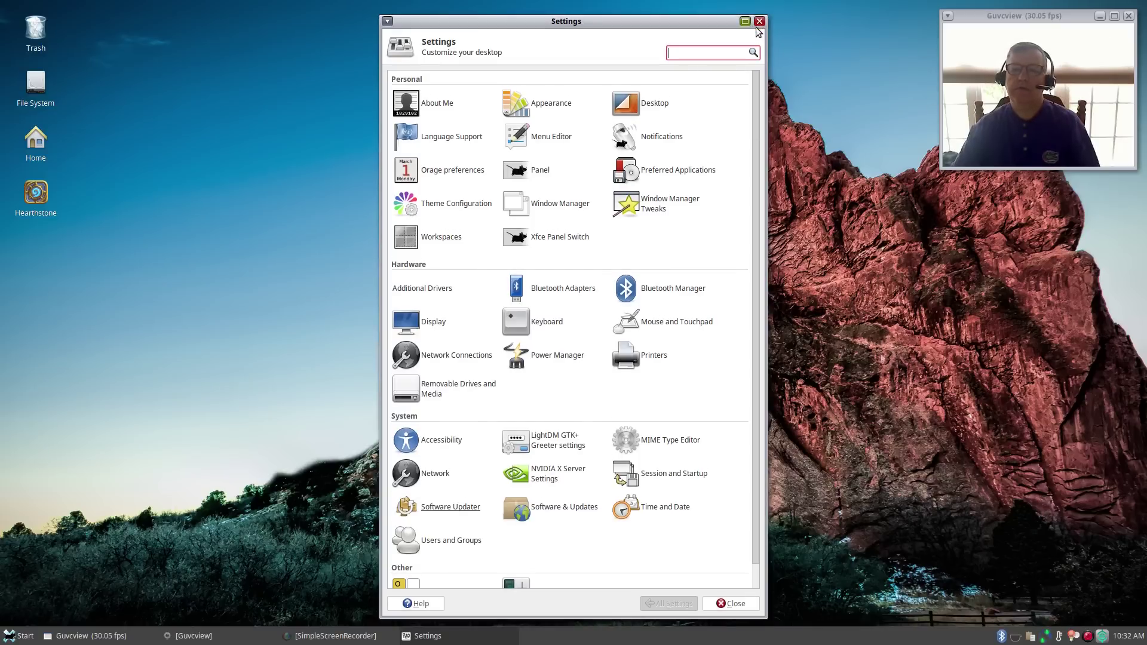
left_click(759, 25)
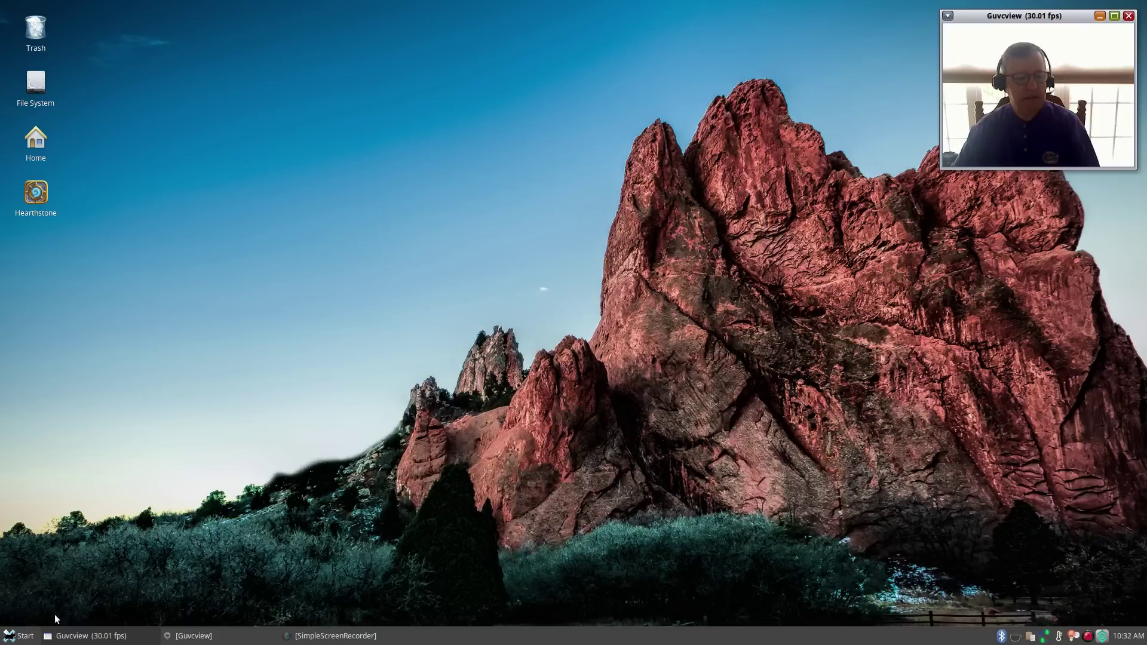
Launch Firefox from the Start menu and move its window toward the upper left
left_click(17, 638)
mouse_move(33, 536)
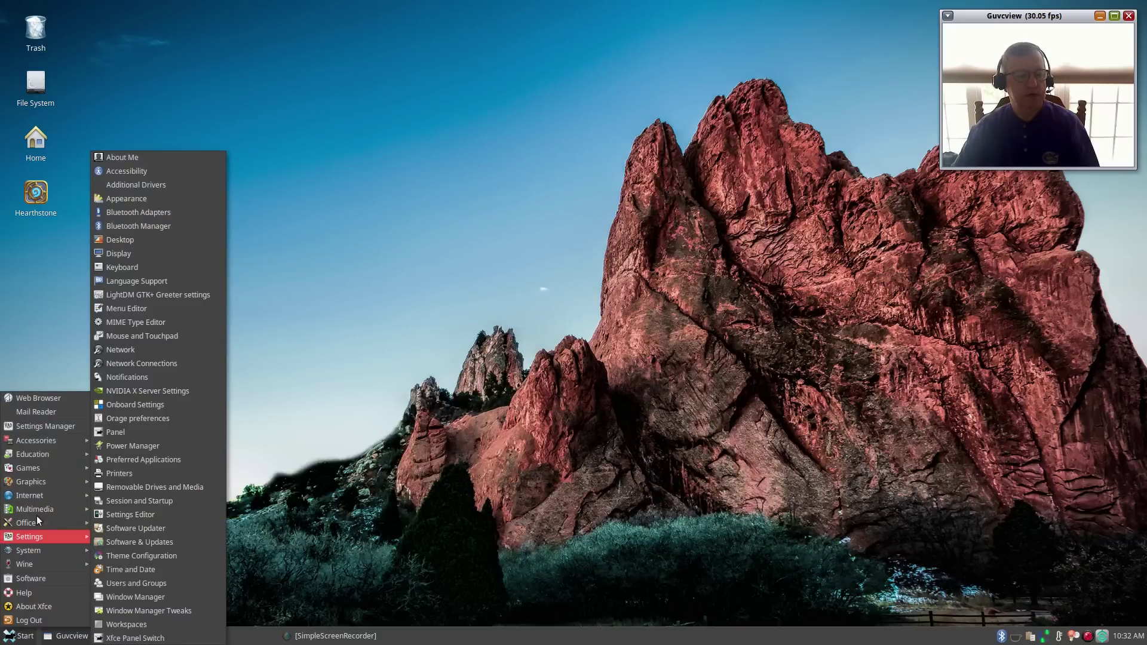
mouse_move(51, 490)
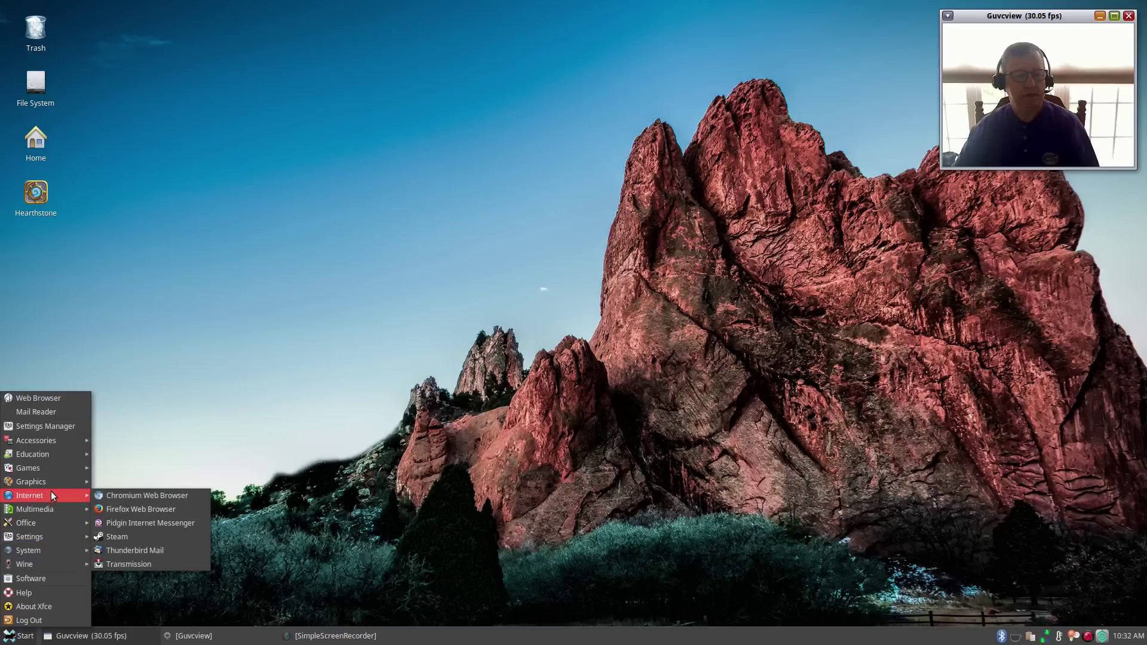
left_click(128, 509)
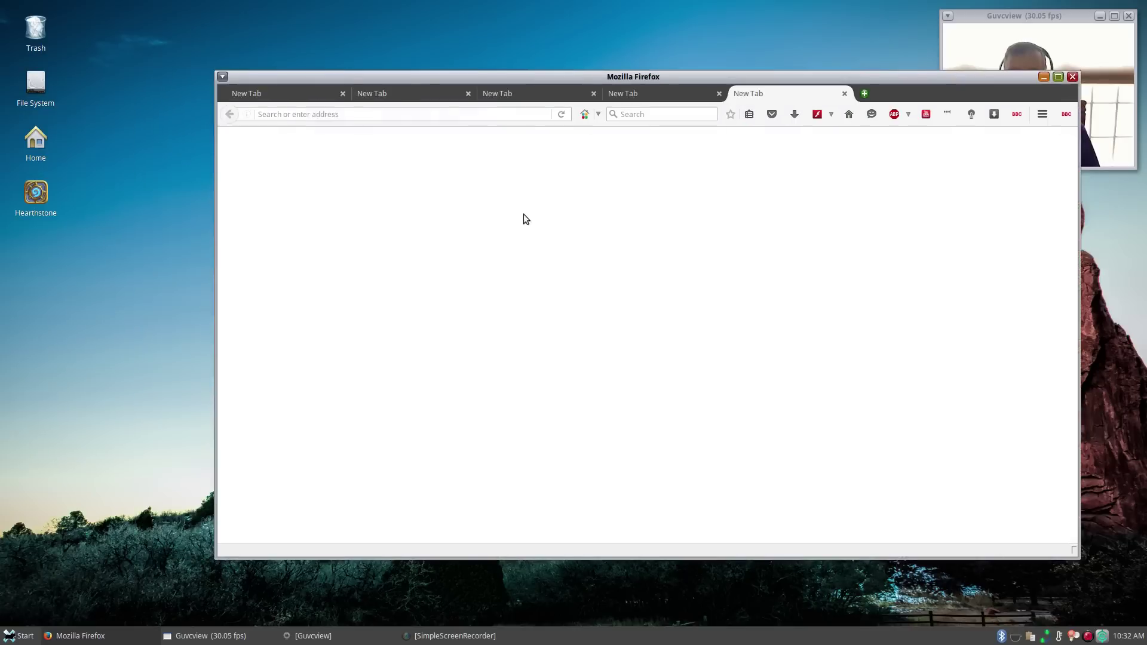
left_click_drag(618, 79, 504, 70)
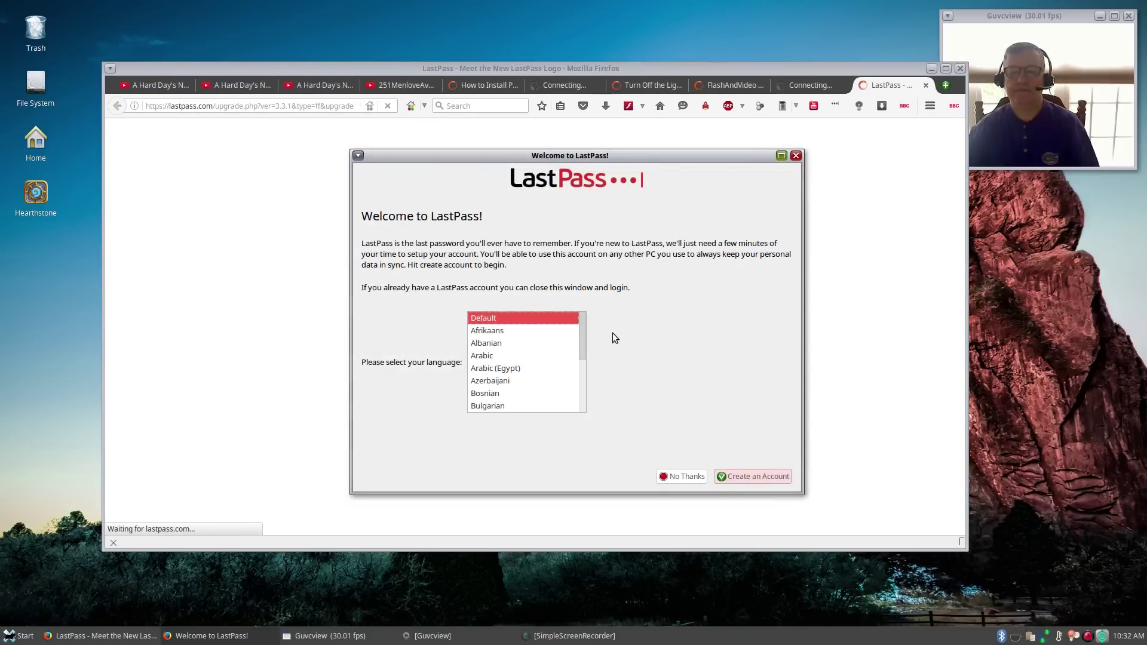
Dismiss the LastPass welcome and close all the leftover restored tabs
left_click(674, 478)
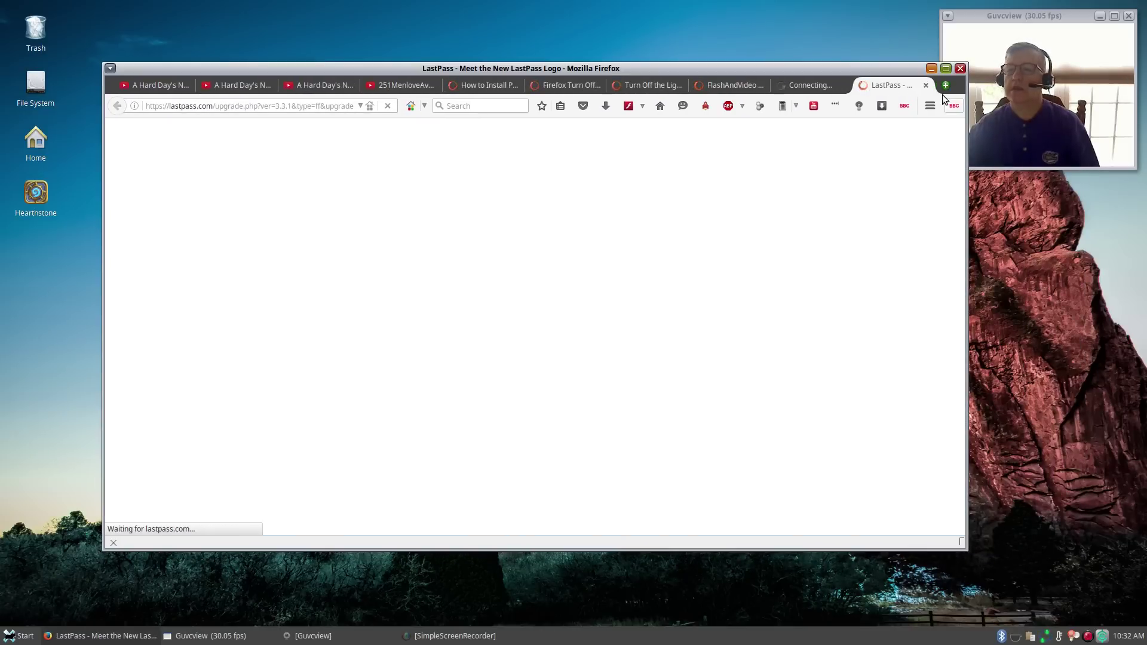
left_click(926, 86)
left_click(924, 87)
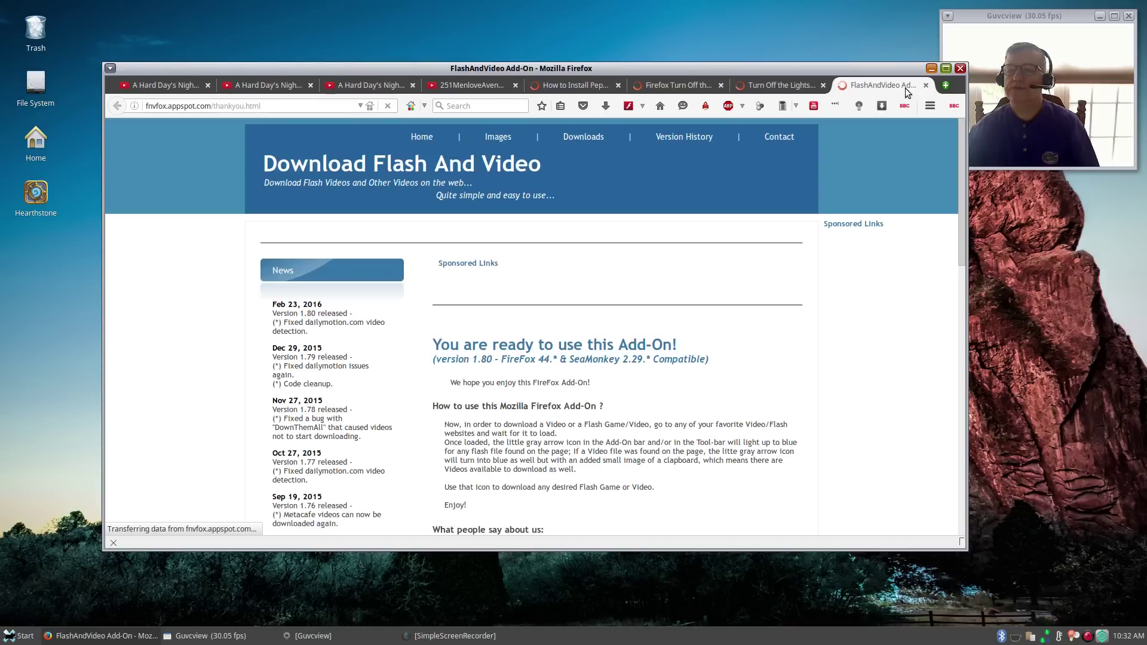
left_click(925, 86)
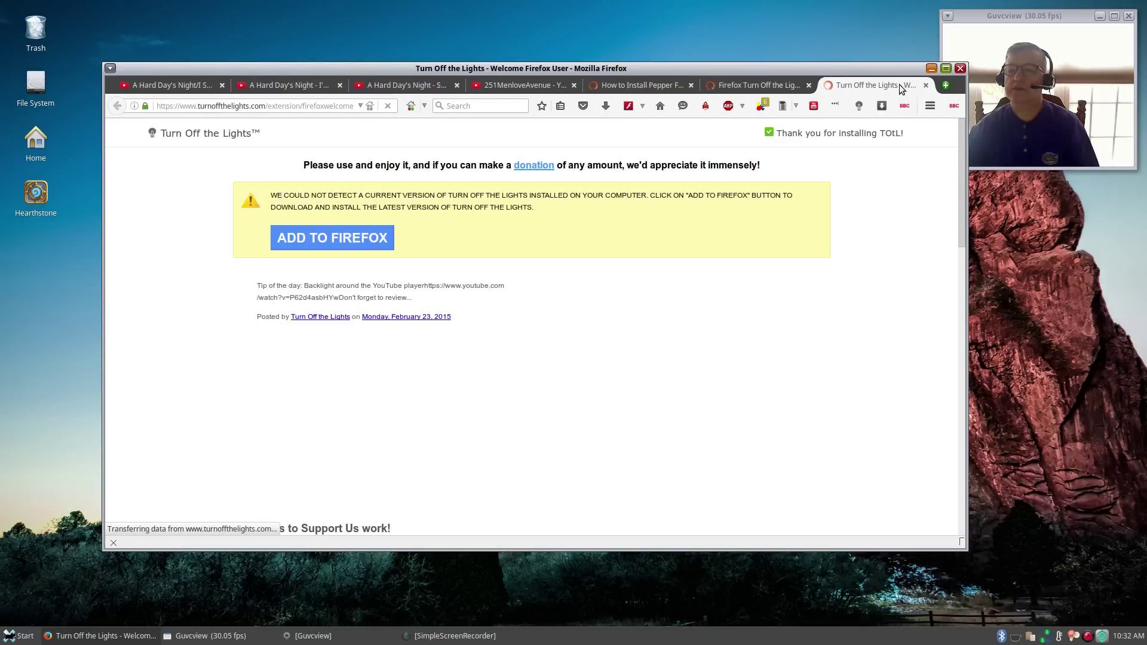
left_click(925, 86)
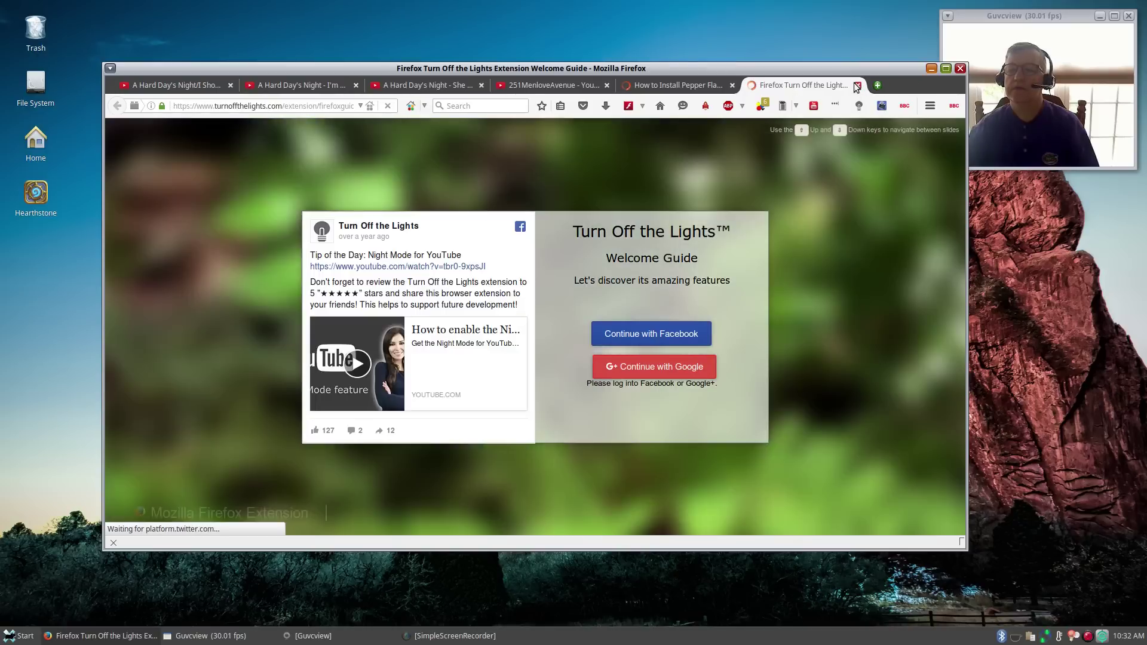
left_click(859, 86)
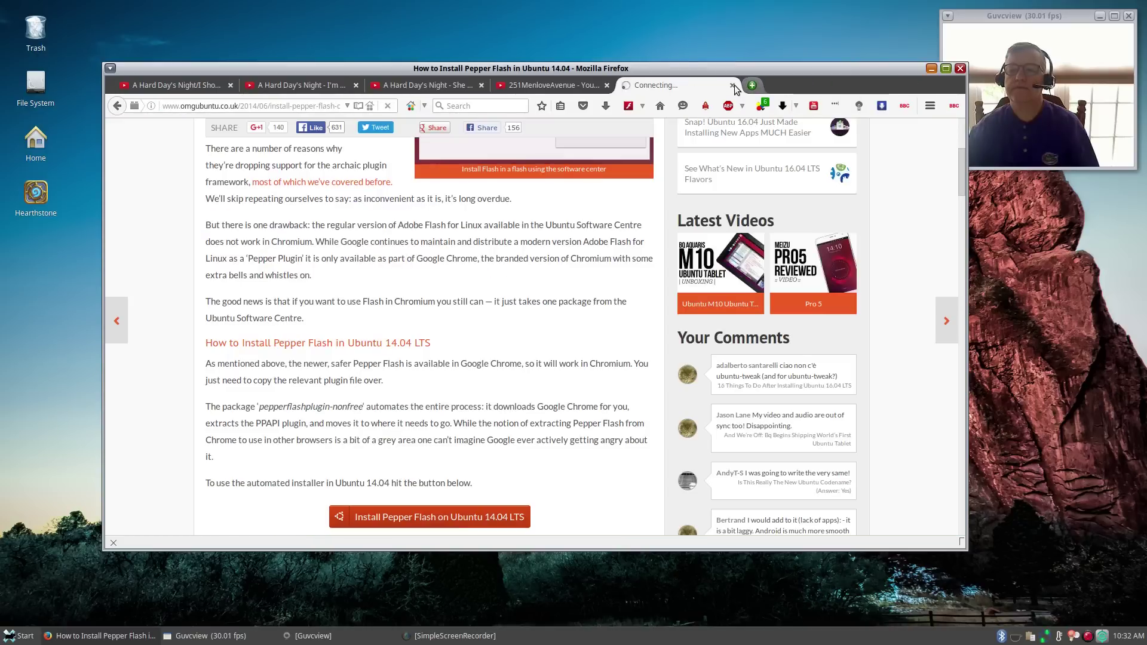
left_click(733, 86)
left_click(607, 85)
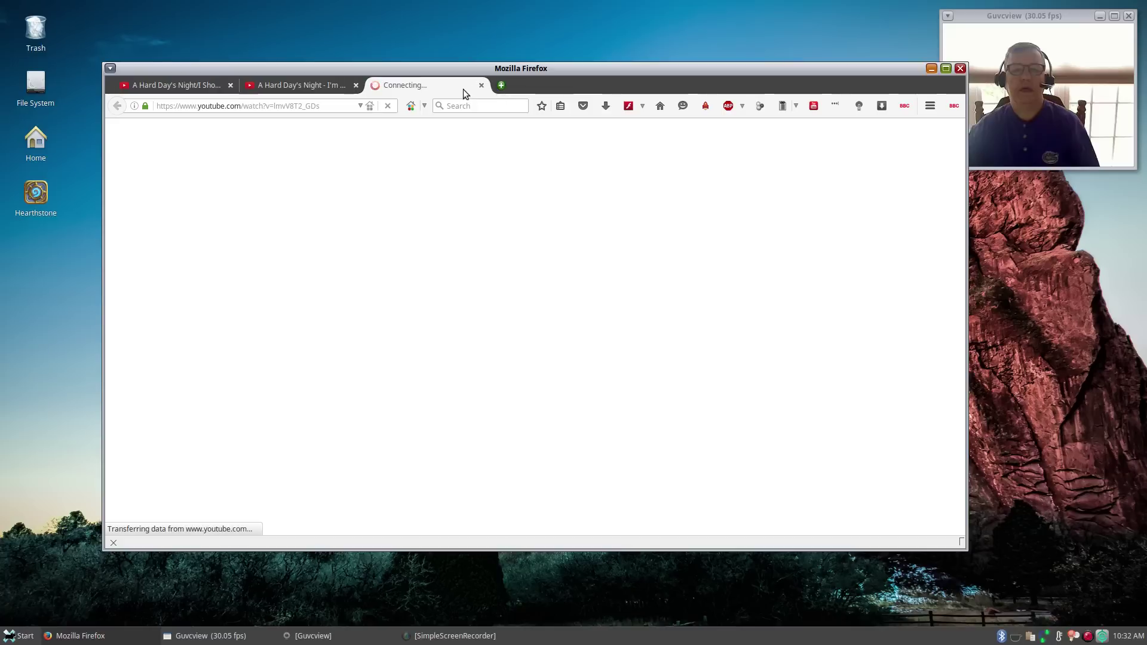
left_click(481, 87)
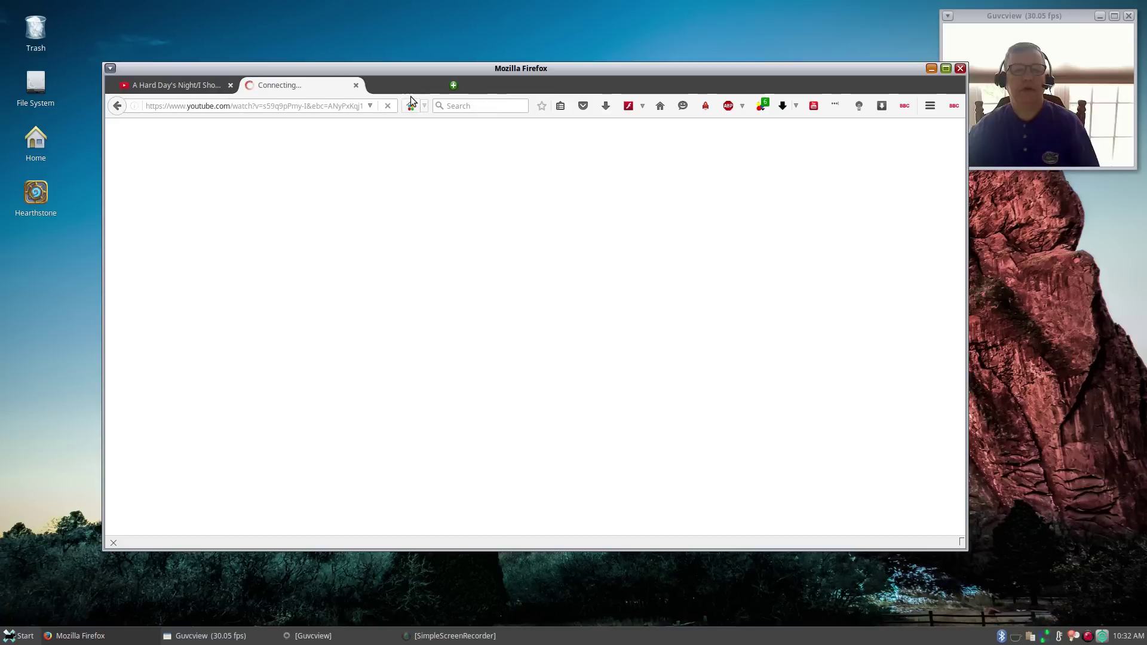
left_click(356, 86)
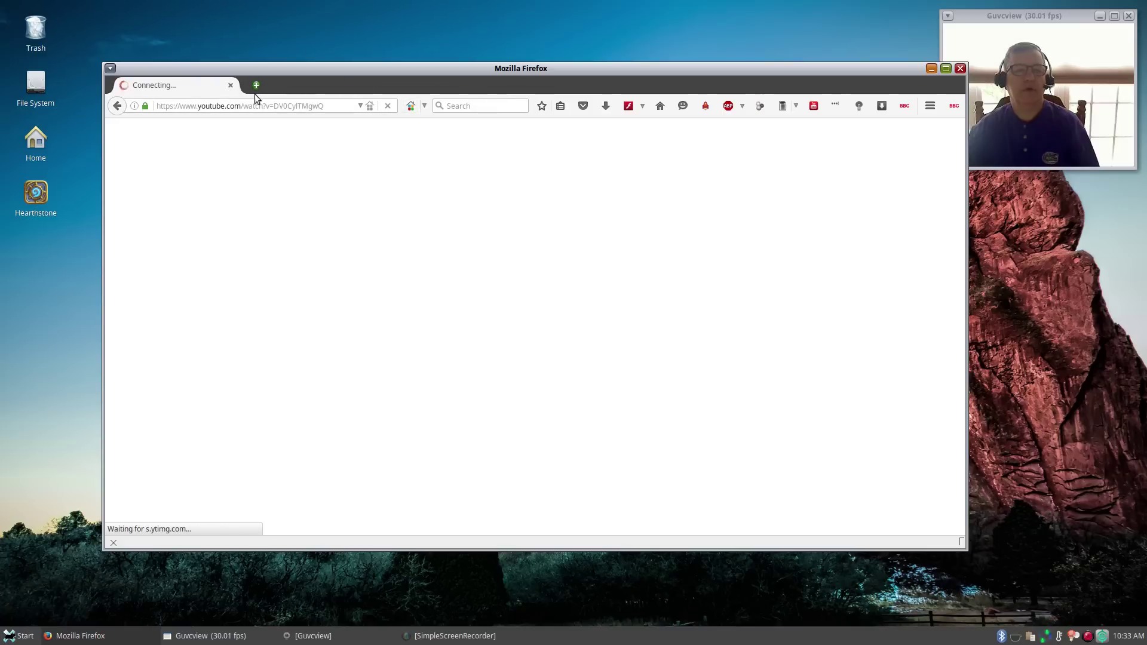
Search for 'distrowatch' and open the DistroWatch.com result
left_click(470, 106)
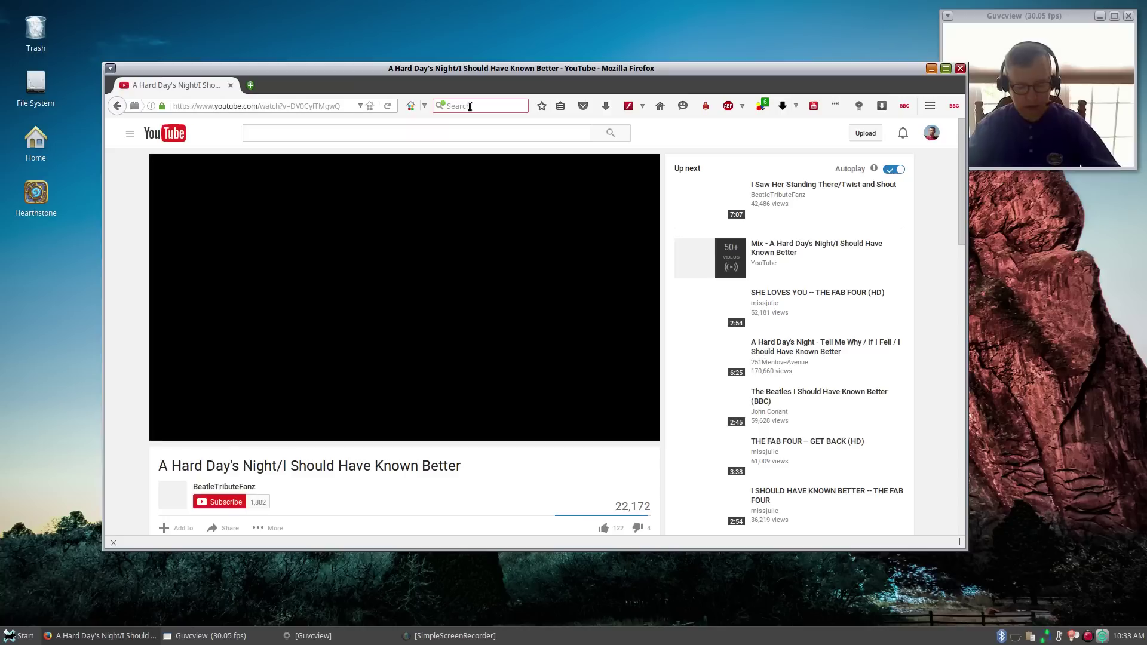
type("distrowatch")
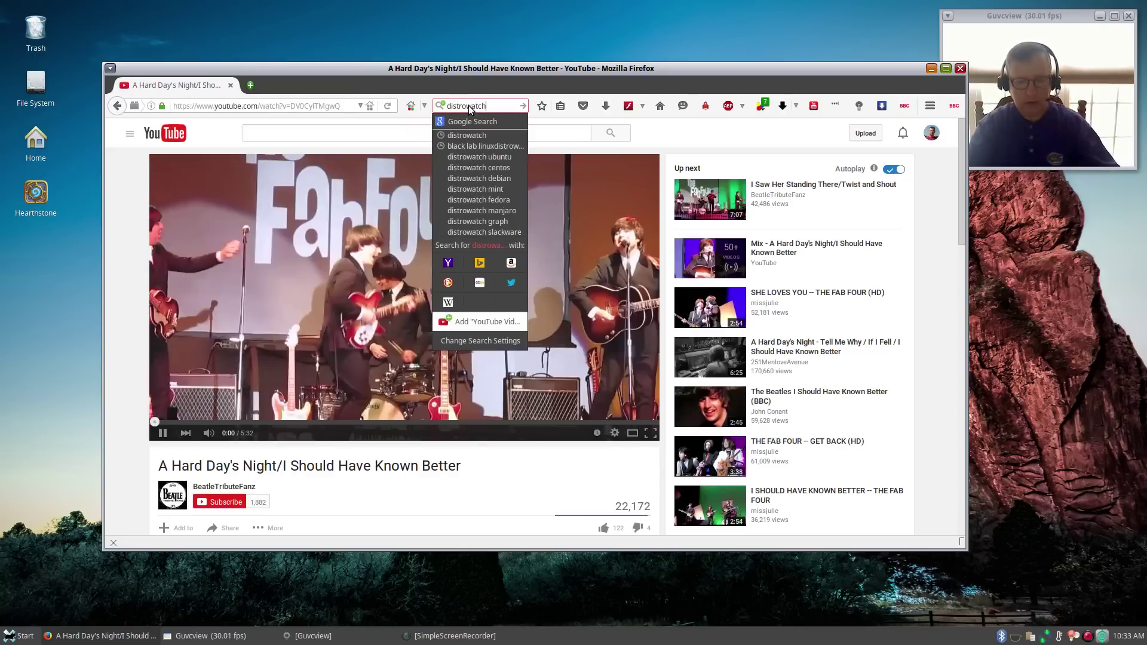
key("Return")
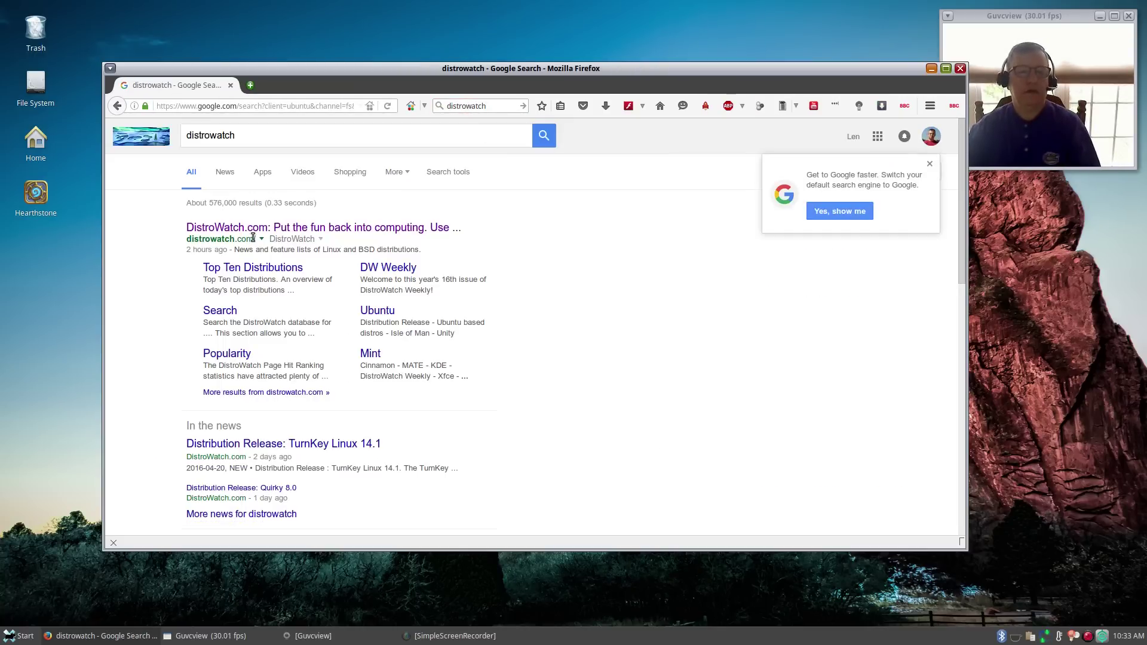
left_click(252, 228)
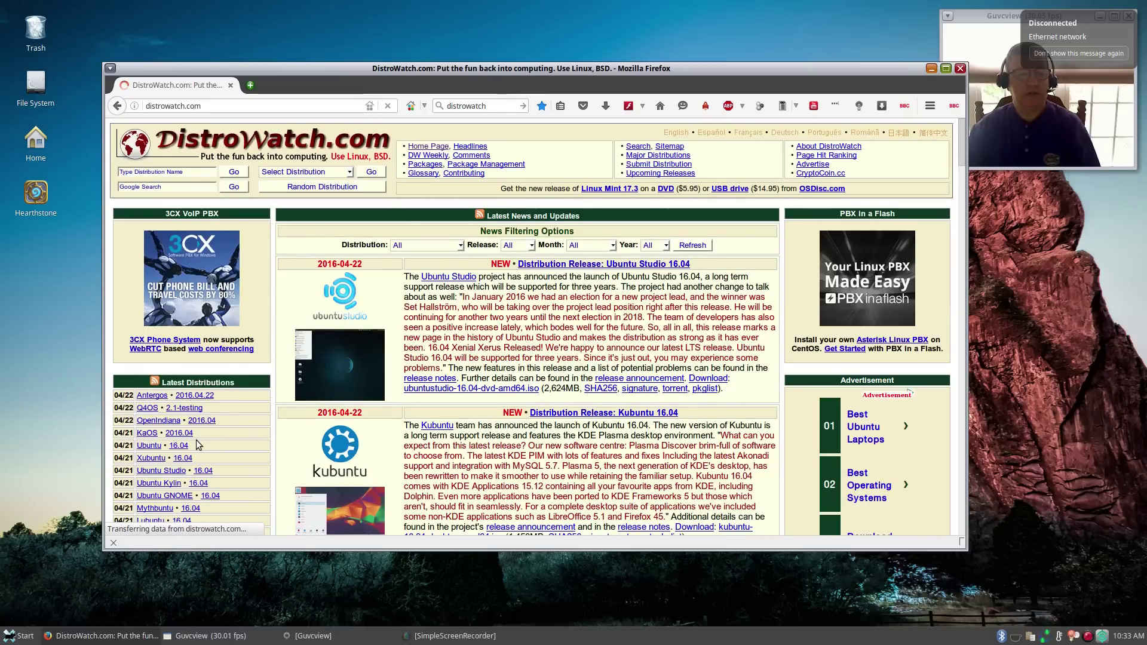
Scroll to DistroWatch's Latest Distributions list, then shift the Firefox window up-left
scroll(197, 445, "down", 2)
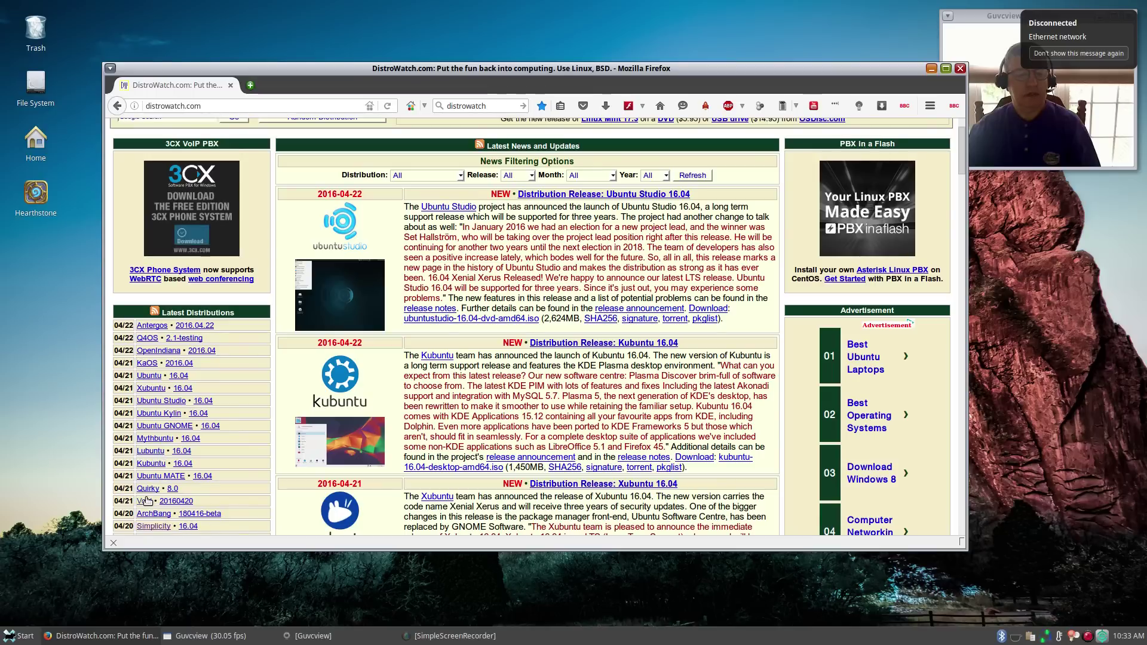
scroll(167, 448, "down", 1)
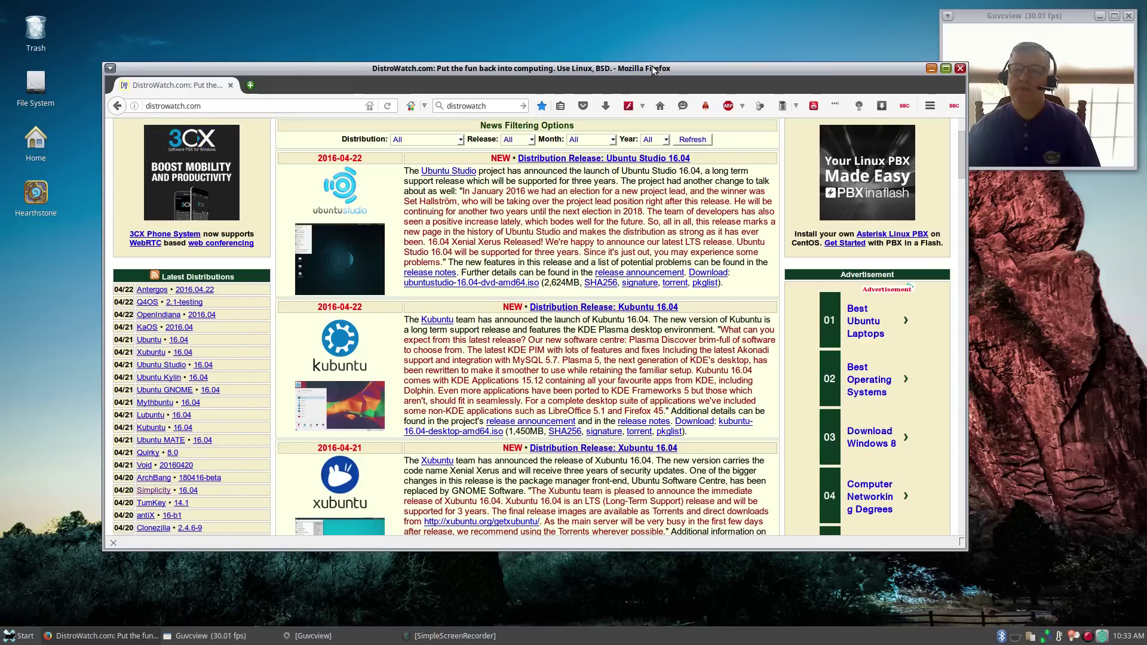
left_click_drag(652, 68, 627, 49)
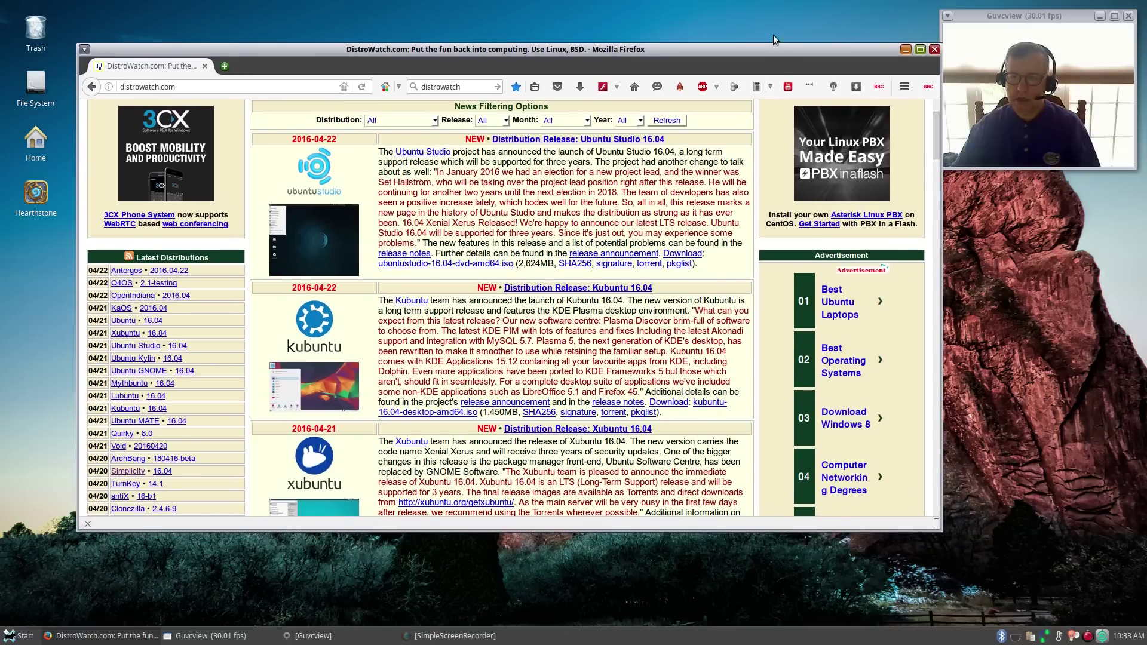
left_click_drag(772, 46, 764, 47)
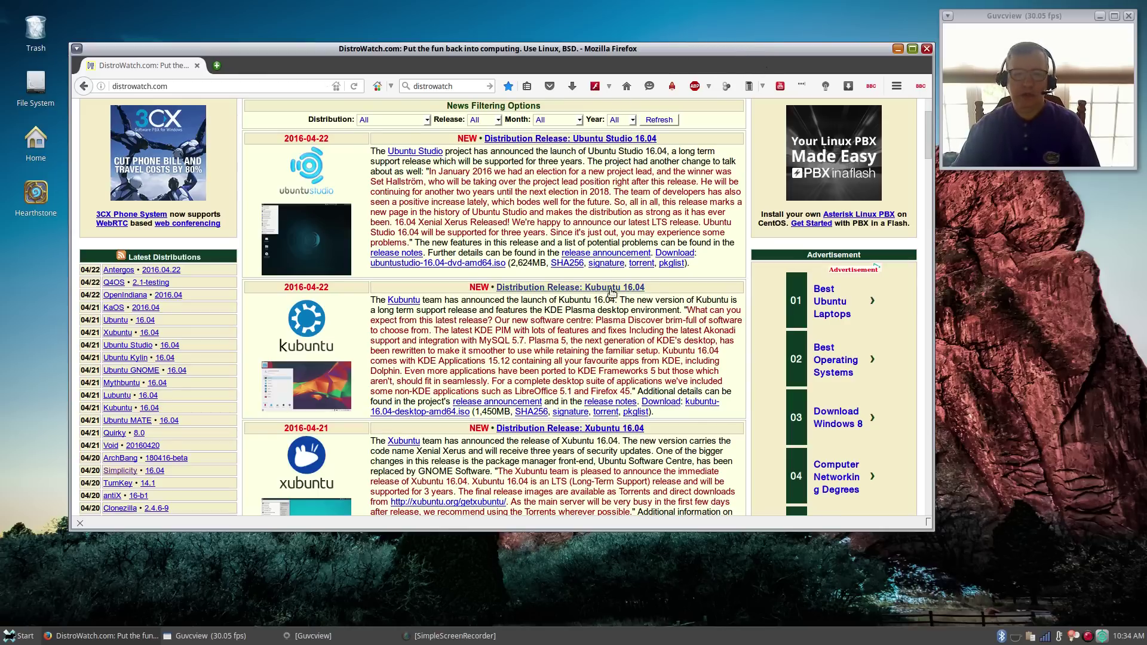
scroll(605, 294, "up", 1)
scroll(605, 294, "up", 3)
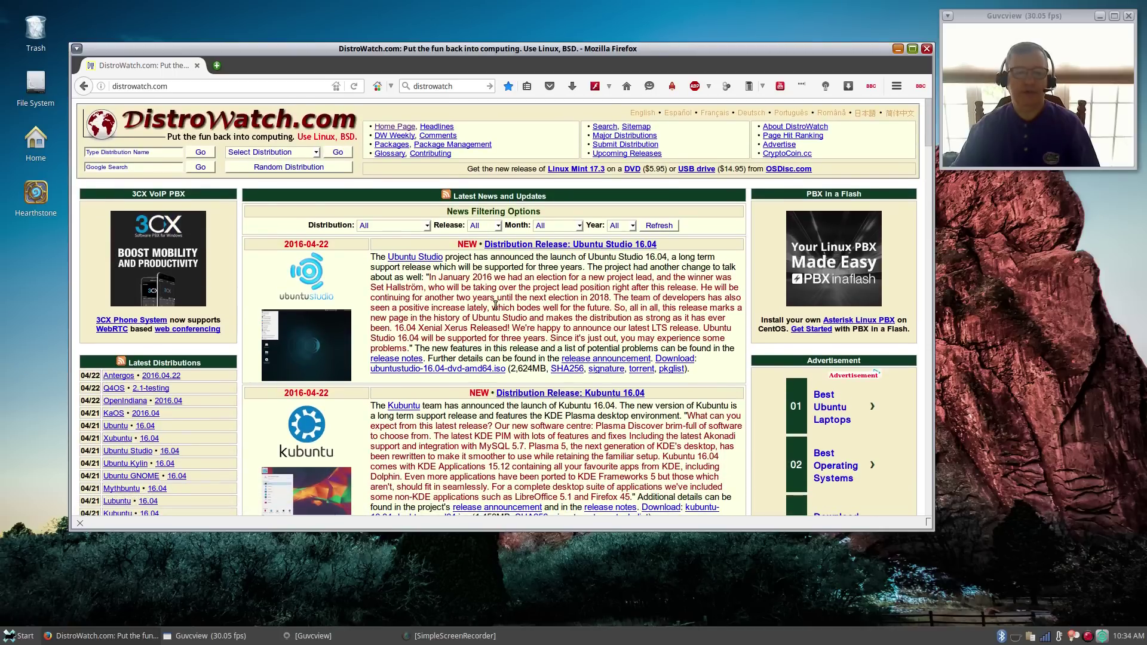
scroll(495, 305, "down", 5)
scroll(496, 304, "up", 5)
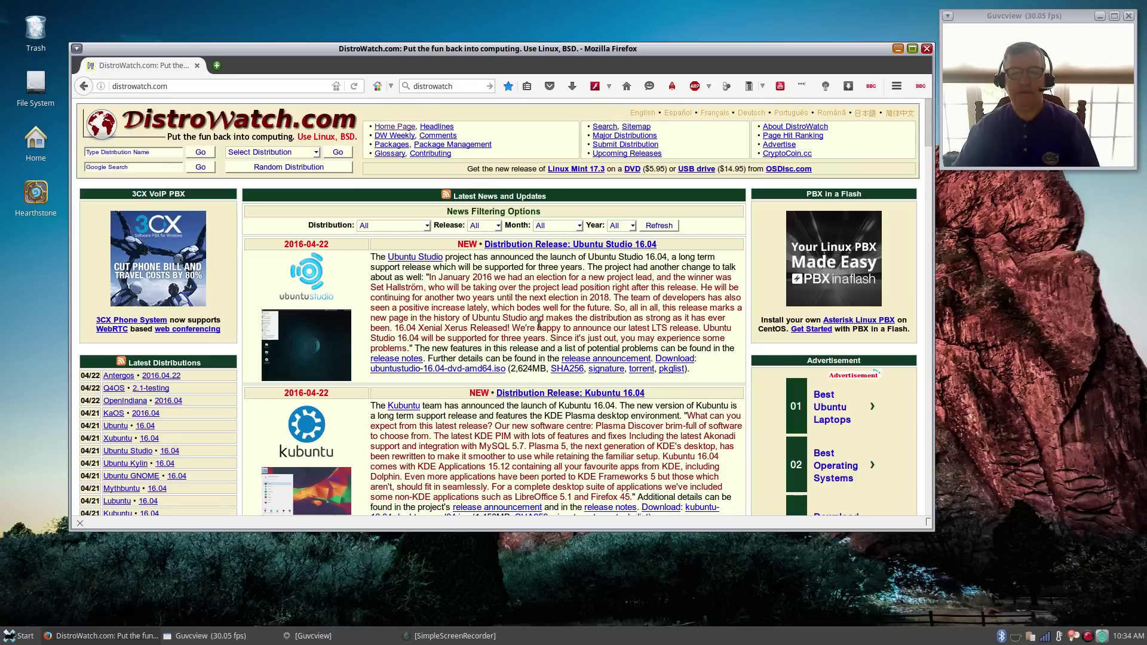
scroll(540, 480, "down", 5)
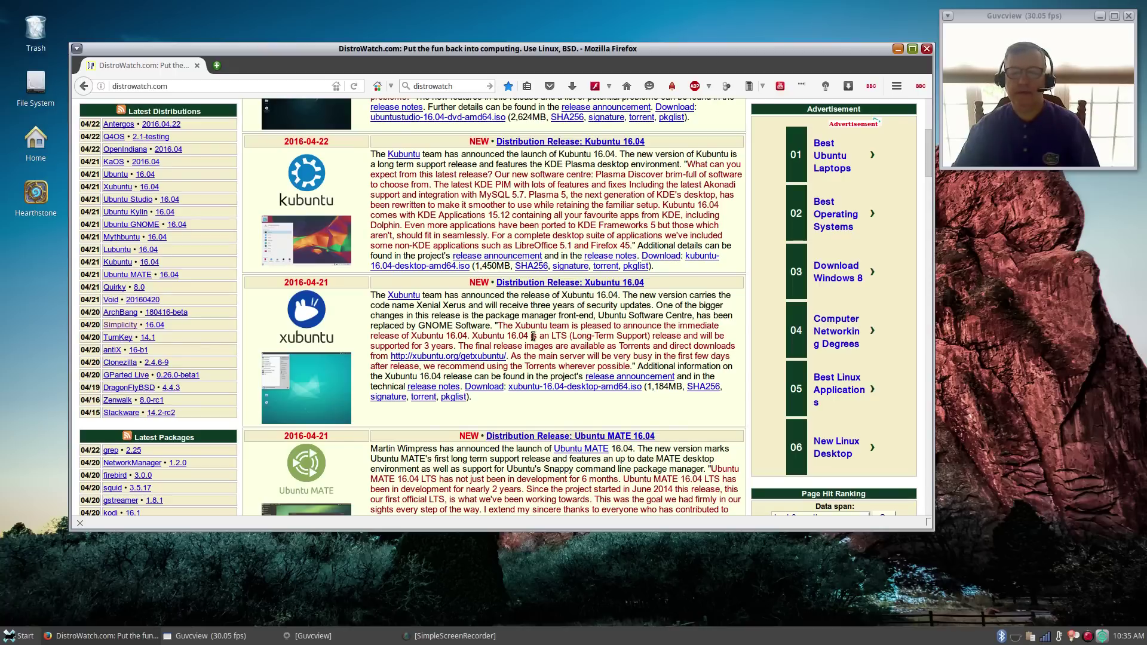
scroll(567, 357, "down", 5)
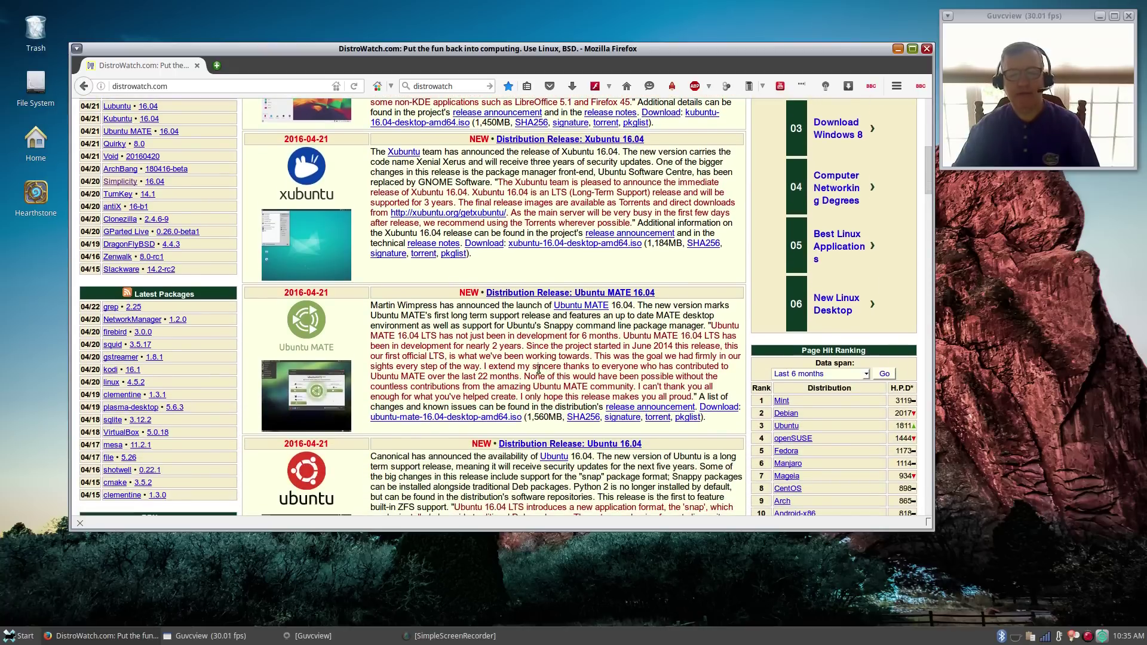
scroll(536, 366, "down", 4)
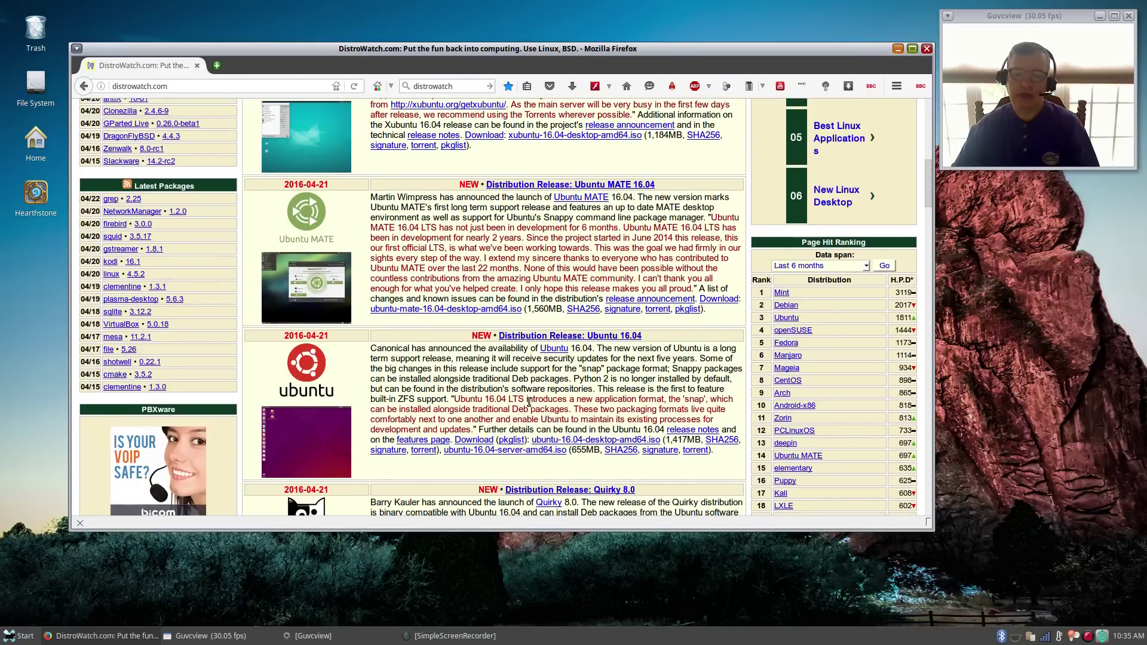
scroll(540, 394, "down", 8)
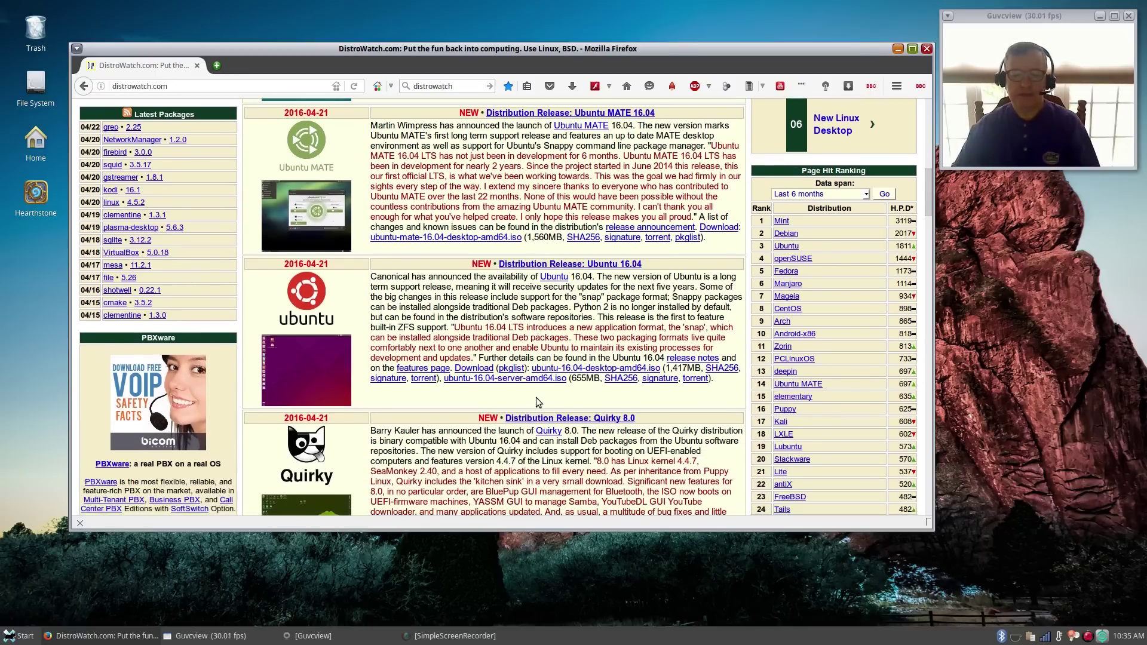
scroll(536, 403, "up", 7)
scroll(536, 404, "up", 12)
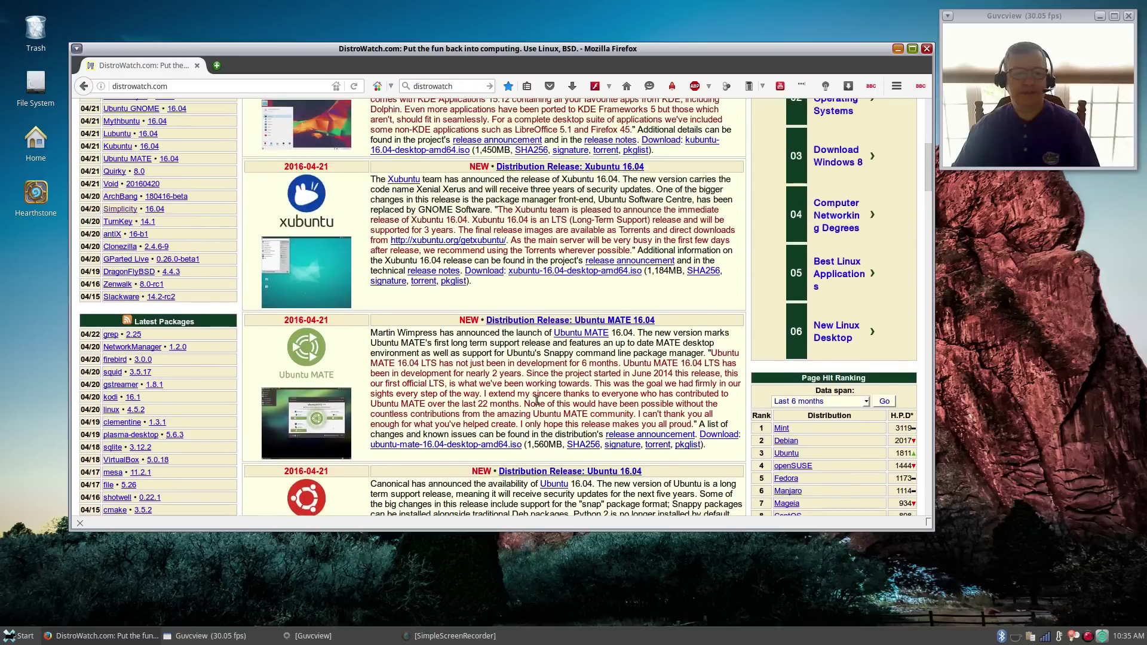
scroll(536, 394, "up", 4)
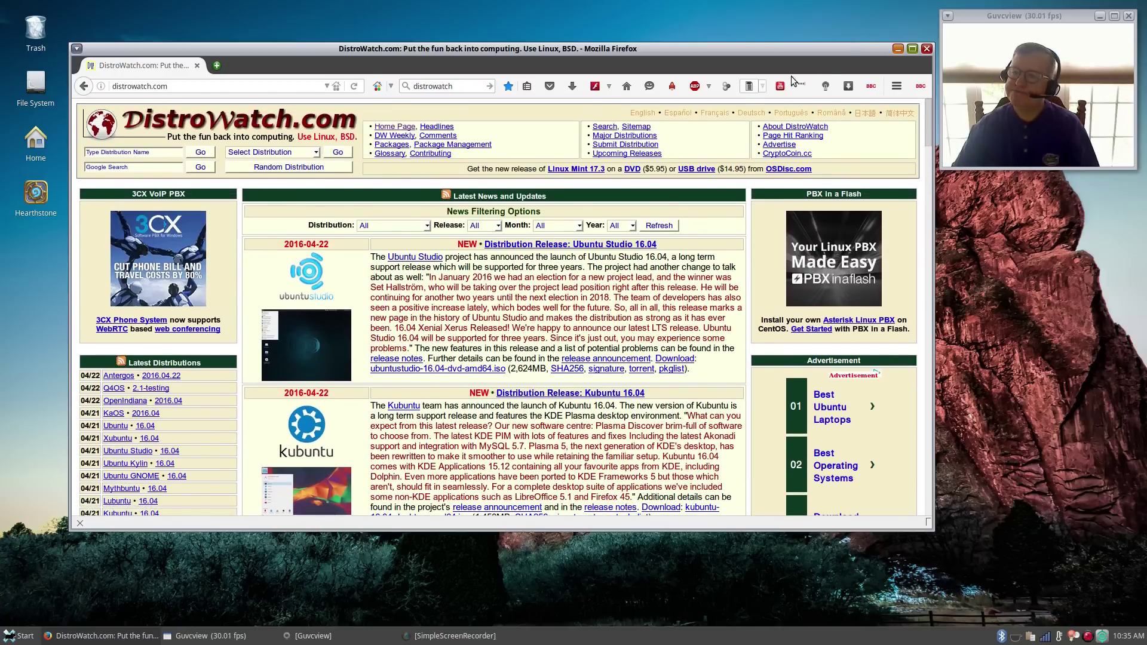
Nudge the Firefox window slightly, then minimize it to reveal the desktop
left_click_drag(809, 46, 807, 46)
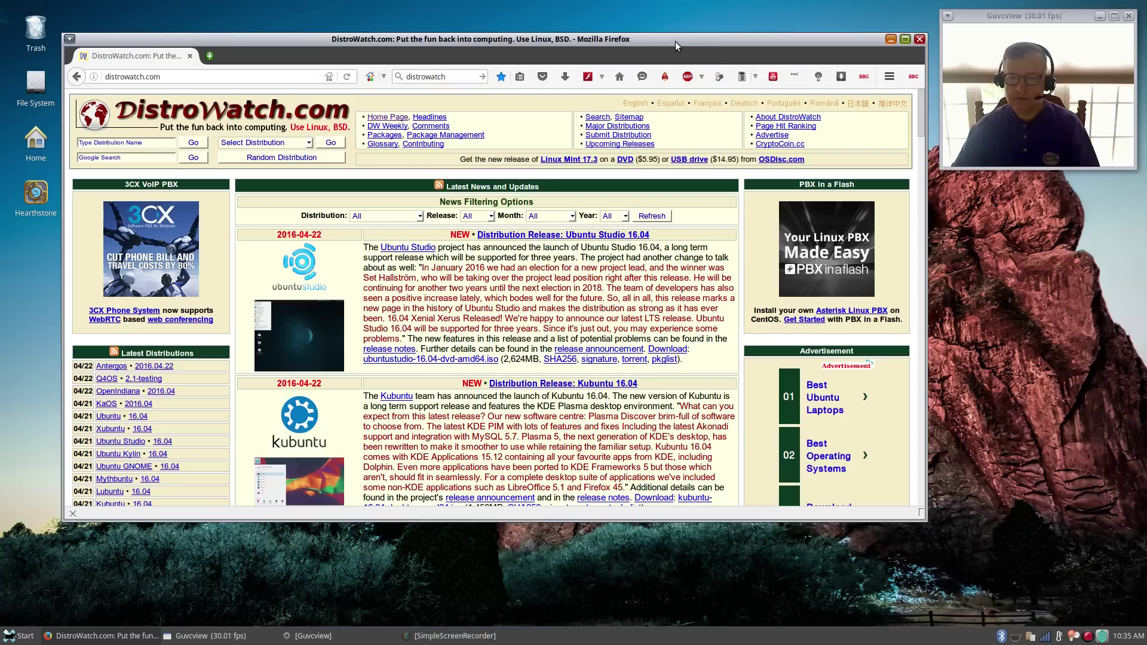
left_click(891, 39)
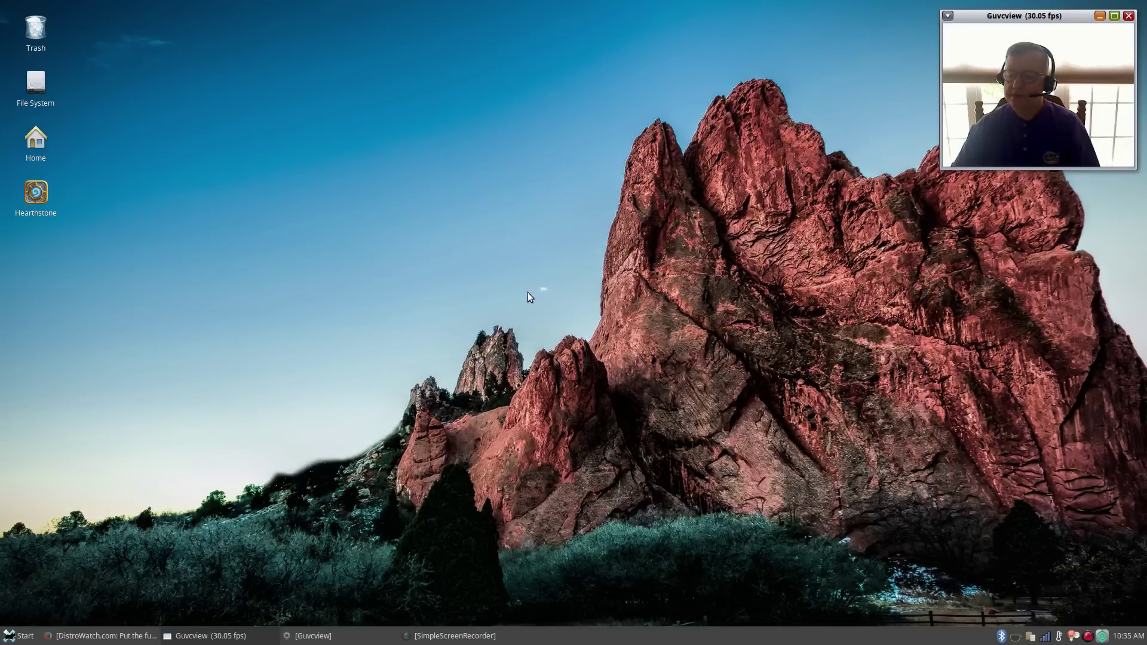